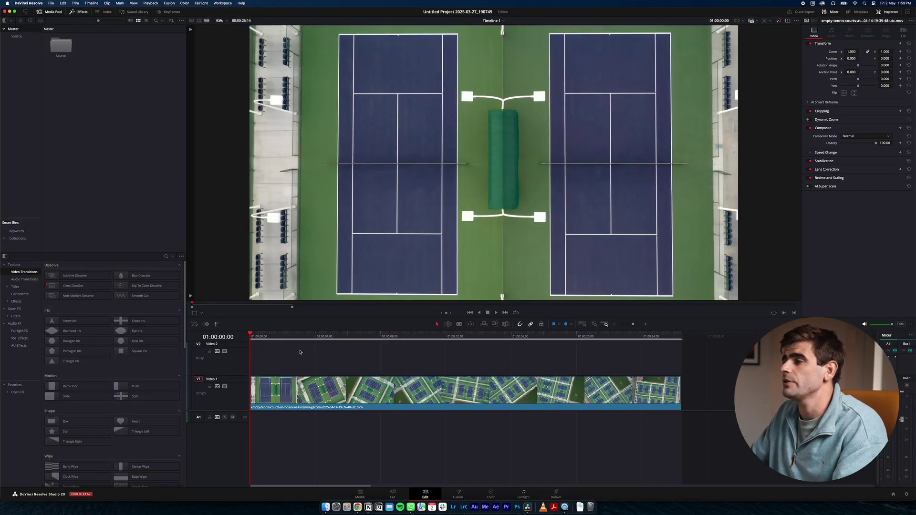
Preview the court clip, then stop playback at the first frame
key(space)
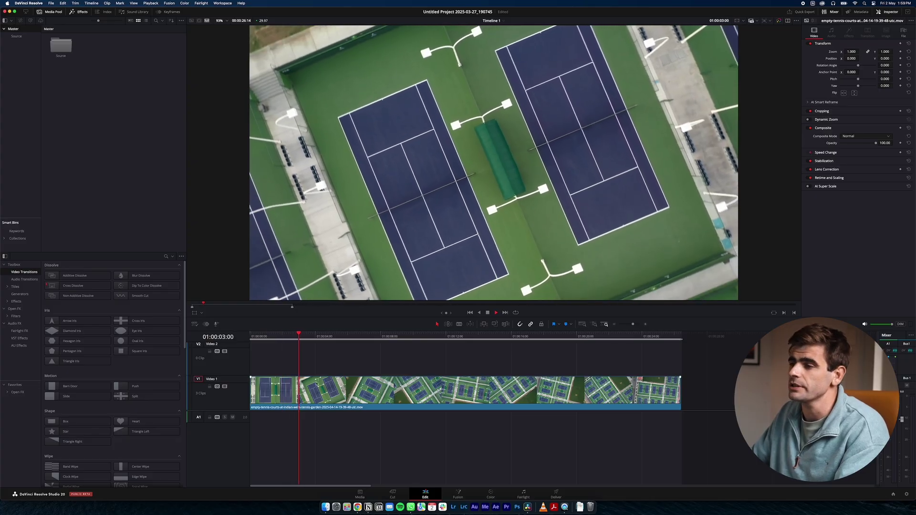
key(space)
key(Home)
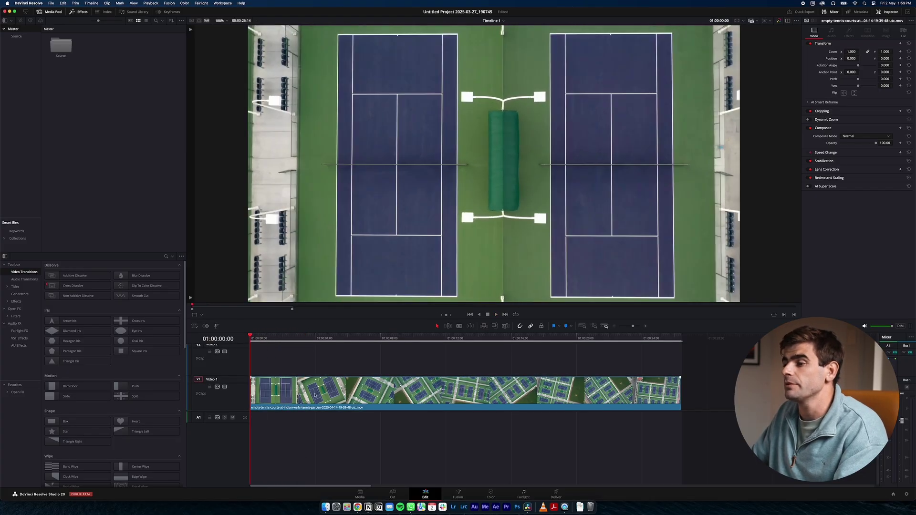
Convert the court clip into a Fusion clip and open it in the Fusion page
right_click(315, 395)
click(331, 231)
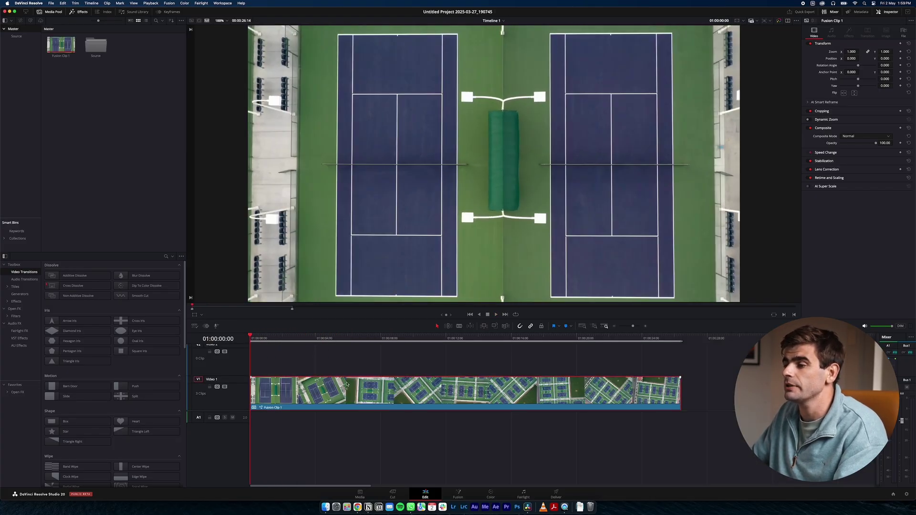
right_click(333, 398)
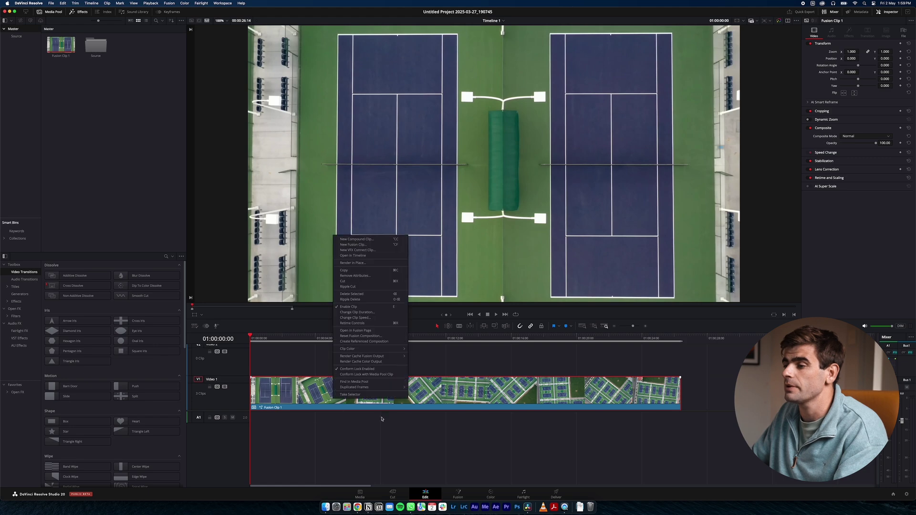
click(352, 331)
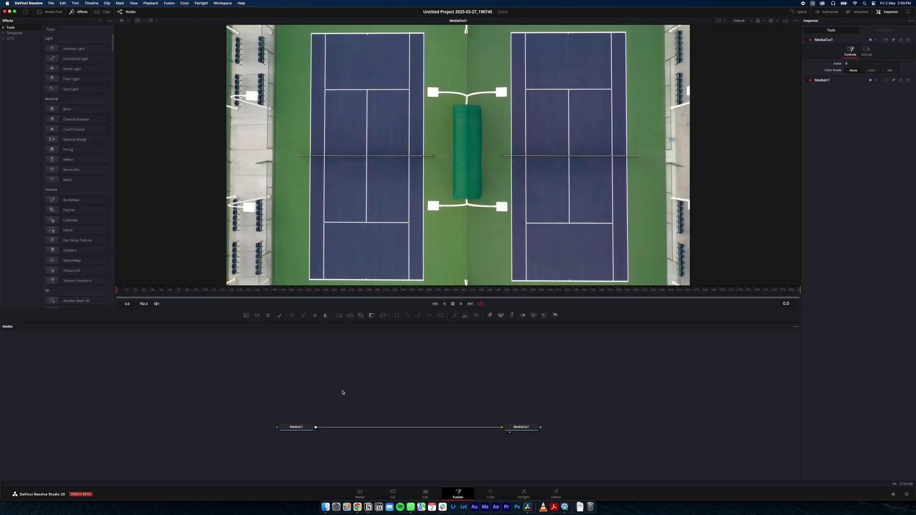
Add a Planar Tracker node after MediaIn1
drag(300, 428, 296, 425)
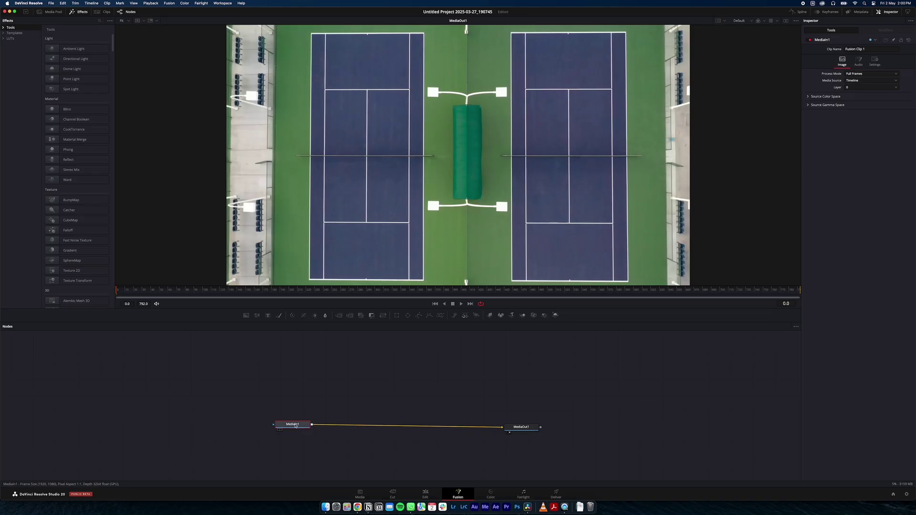
key(shift+space)
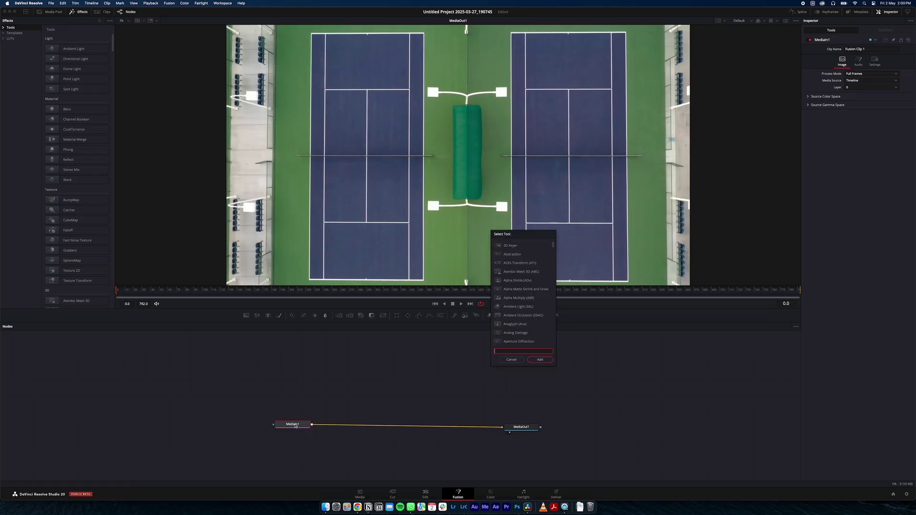
text(pla)
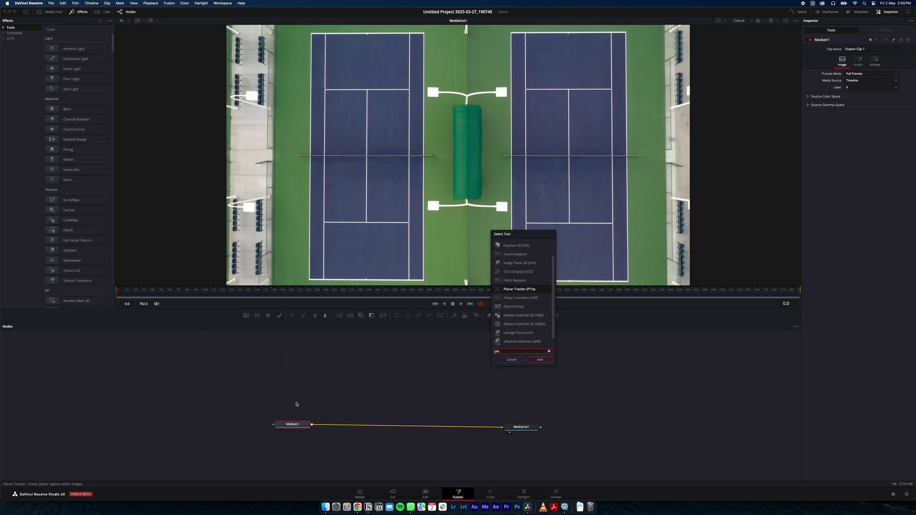
click(519, 289)
click(539, 359)
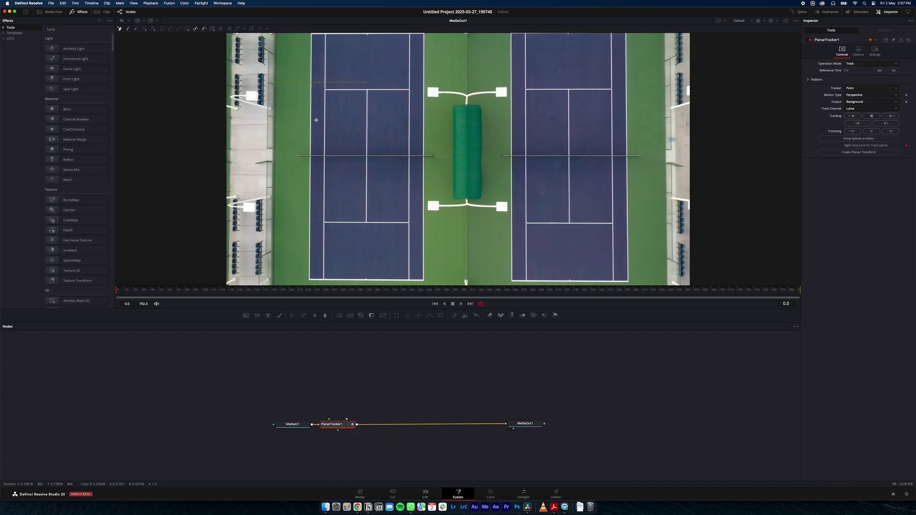
Draw a closed four-corner tracking polygon around the left tennis court
click(317, 234)
click(417, 234)
click(416, 78)
click(319, 81)
click(863, 65)
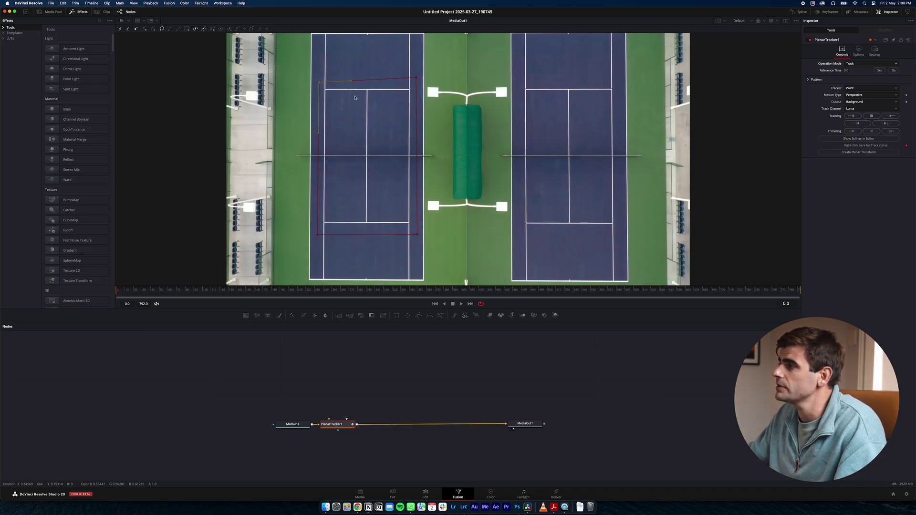
click(863, 88)
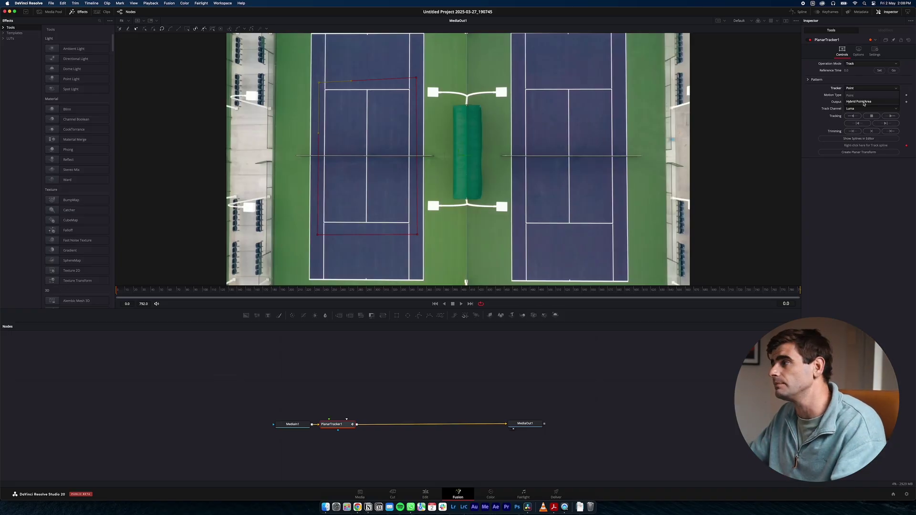
click(856, 95)
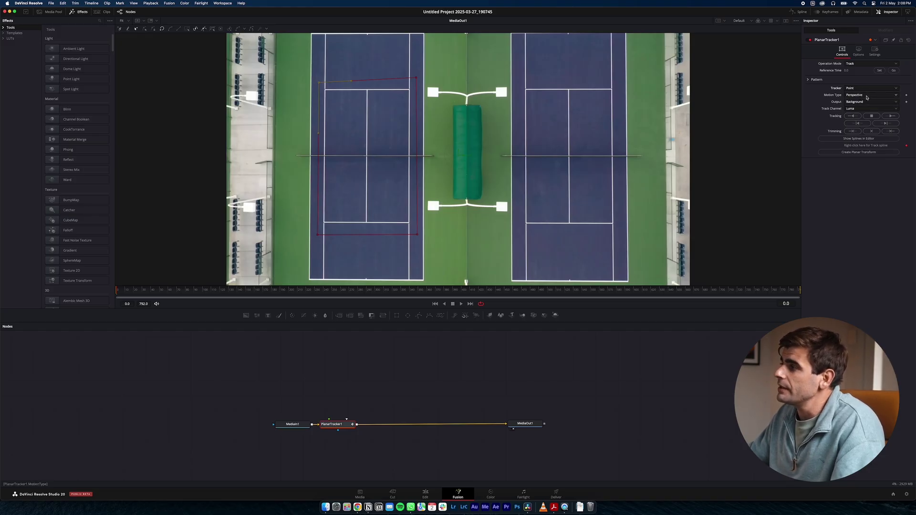
key(super+Tab)
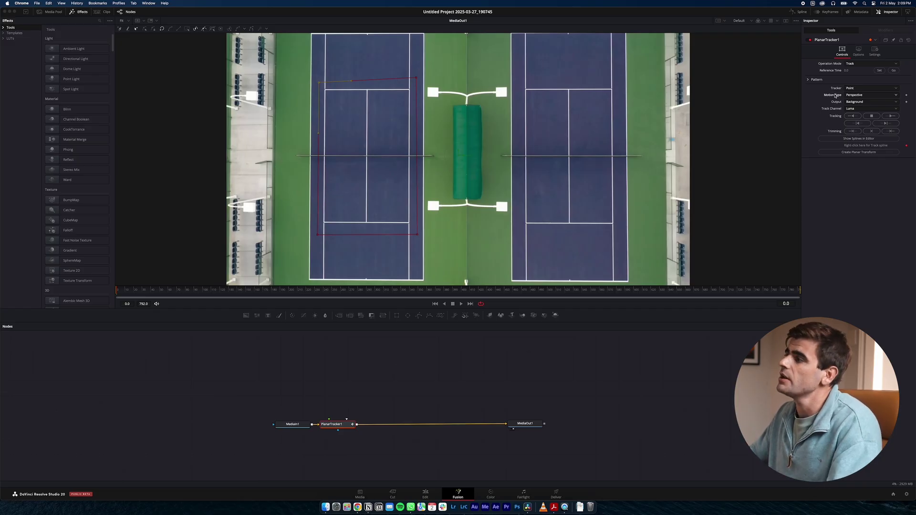
Set Motion Type to Translation, Rotation, Scale and start tracking forward
click(863, 96)
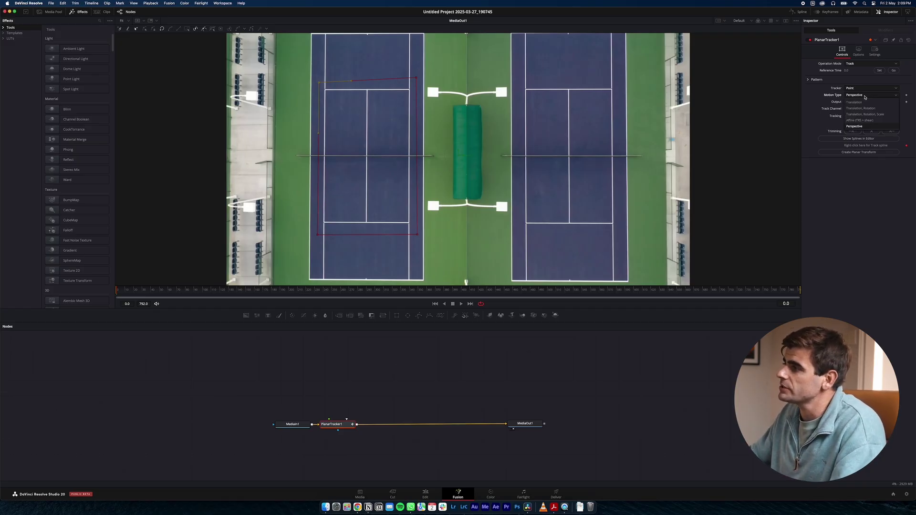
click(882, 114)
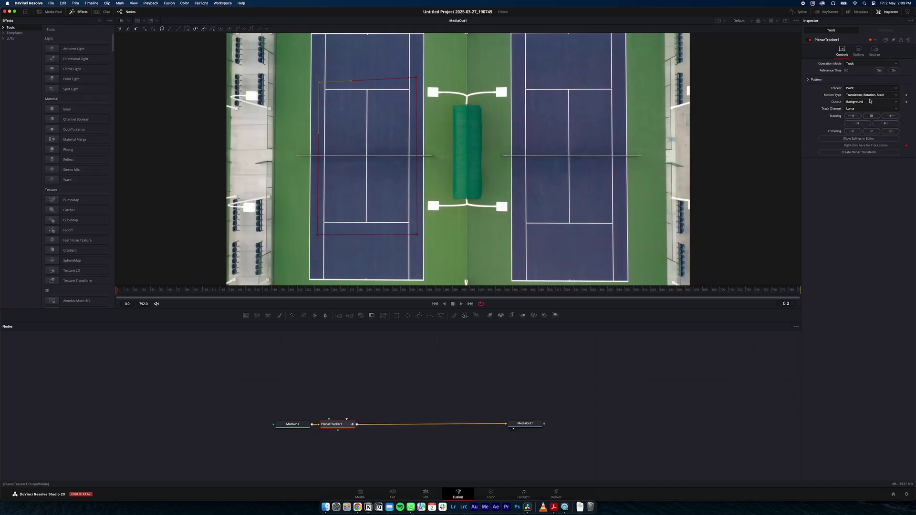
click(891, 117)
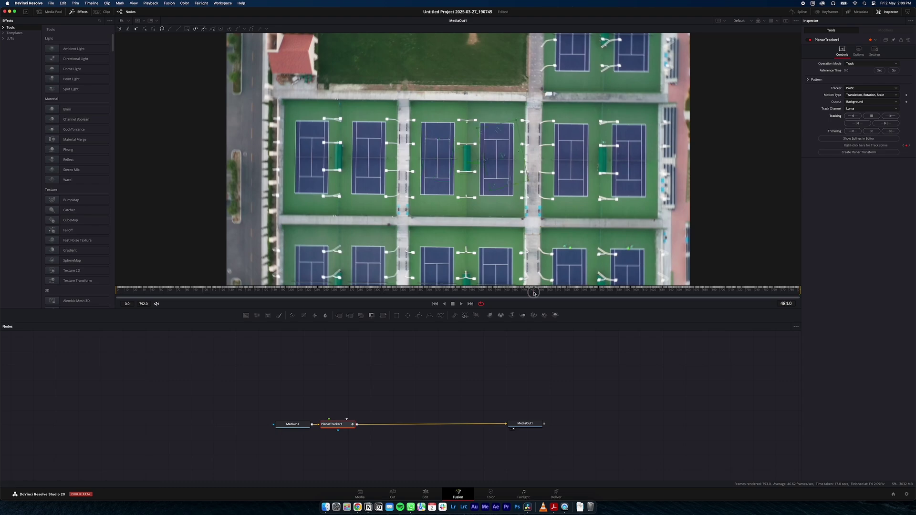
Scrub back through the completed 0–792 frame track to check it
drag(533, 292, 113, 286)
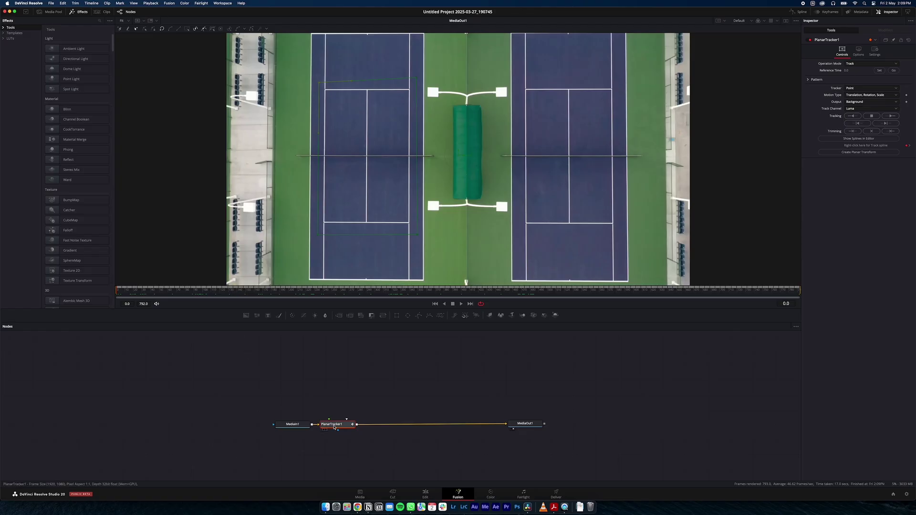
Add a Text node reading COURT and position it in the node graph
key(shift+space)
text(text)
key(Return)
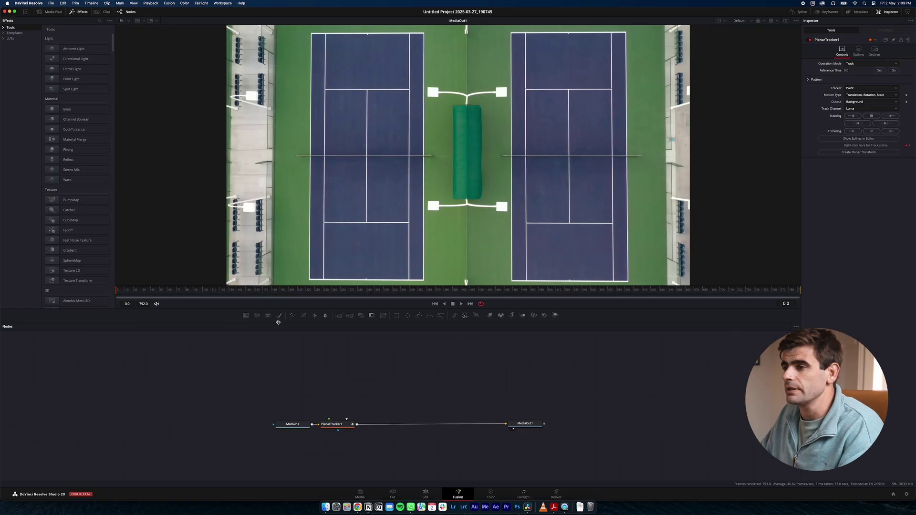
drag(364, 378, 432, 374)
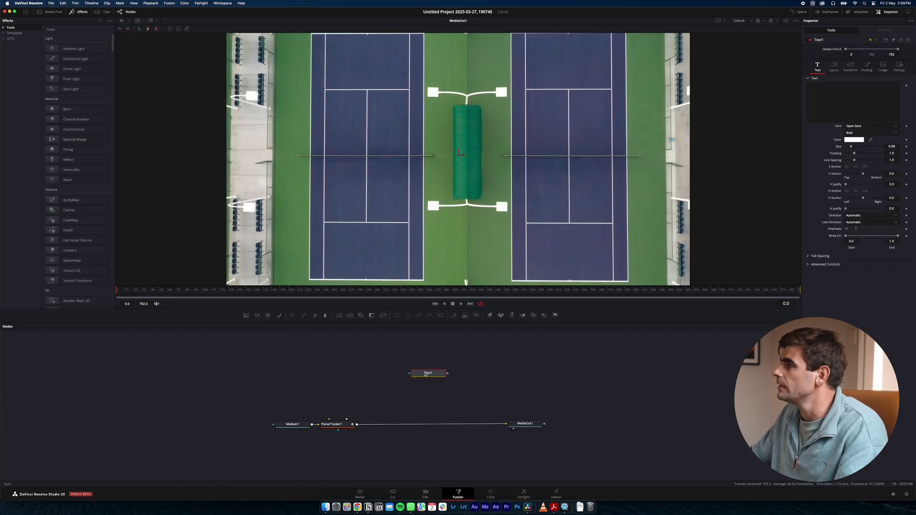
click(880, 117)
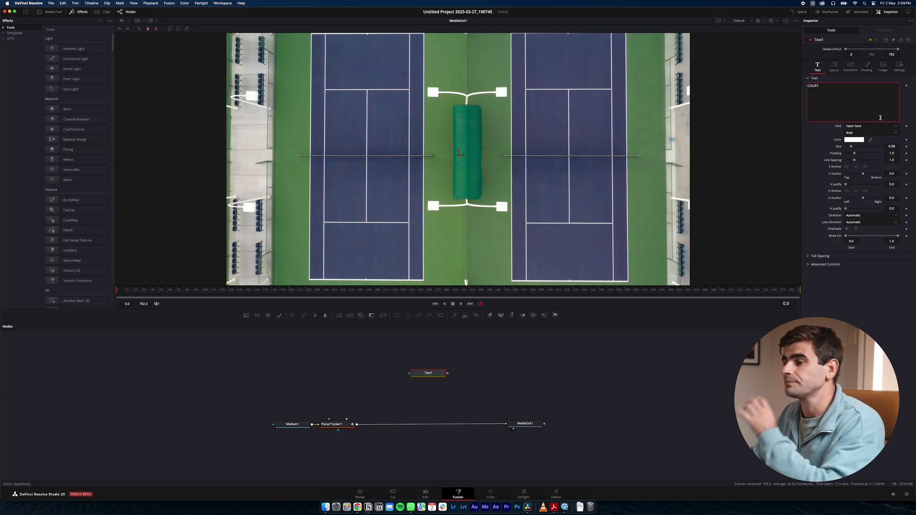
drag(428, 372, 415, 362)
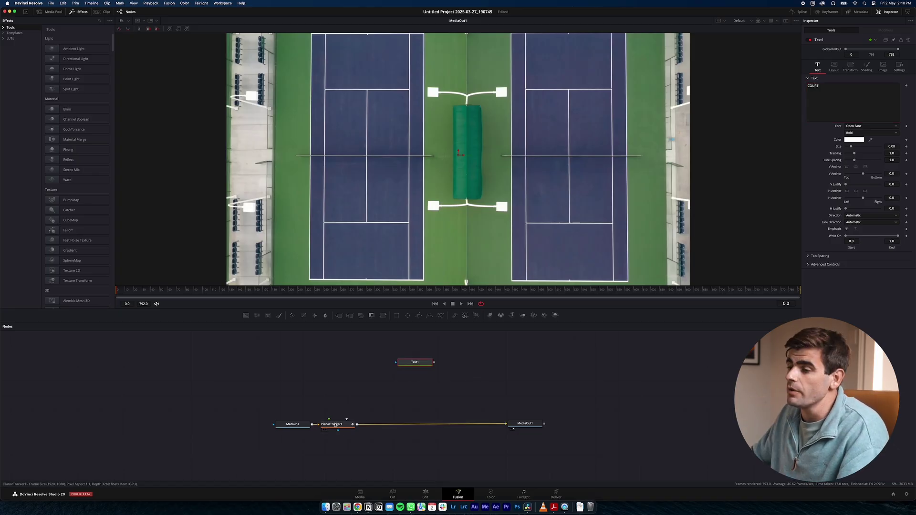
Create a PlanarTransform node from PlanarTracker1 and place it near the main chain
click(338, 425)
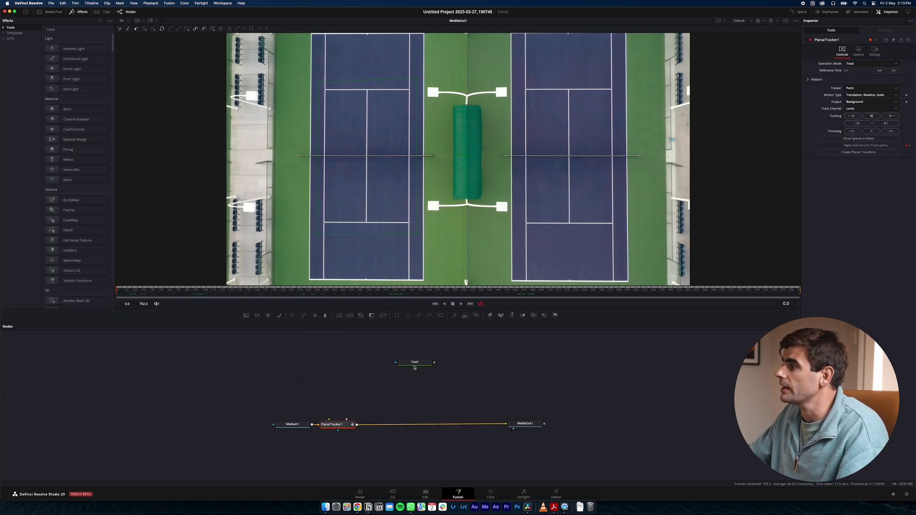
click(850, 155)
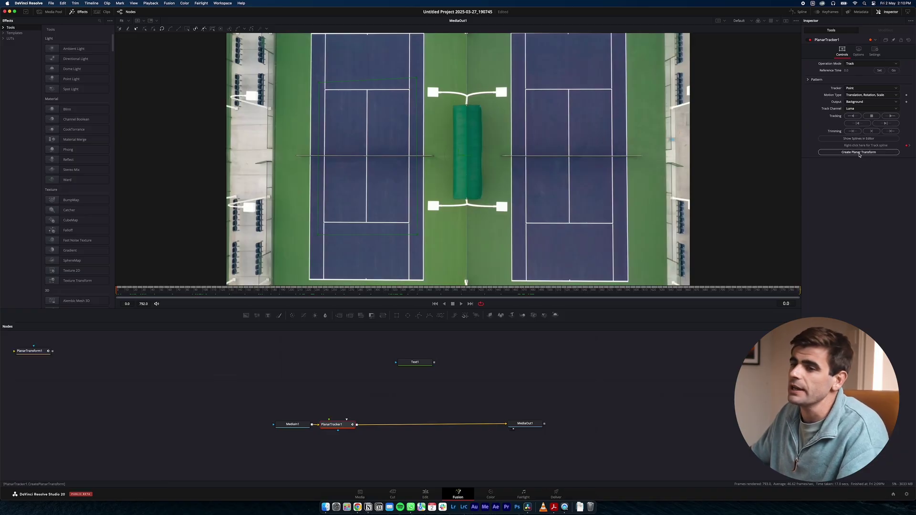
drag(34, 355, 405, 407)
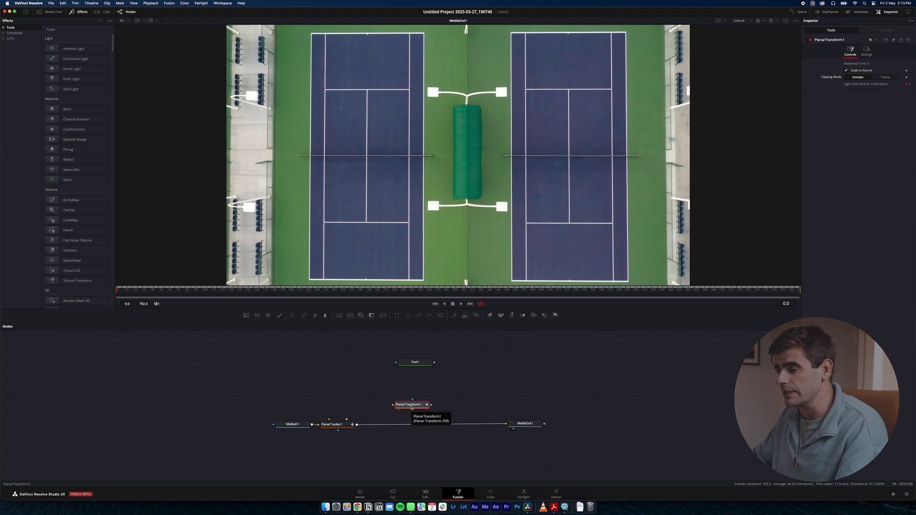
Add a Merge node after PlanarTracker1 and feed PlanarTransform1 into it
drag(411, 408, 412, 395)
click(345, 424)
key(shift+space)
text(plan)
key(BackSpace)
key(BackSpace)
key(BackSpace)
key(BackSpace)
text(mer)
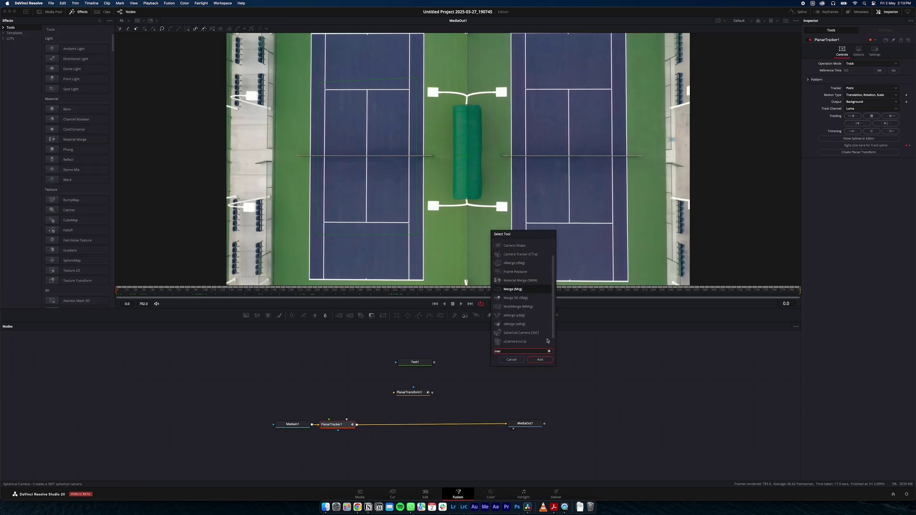
key(Return)
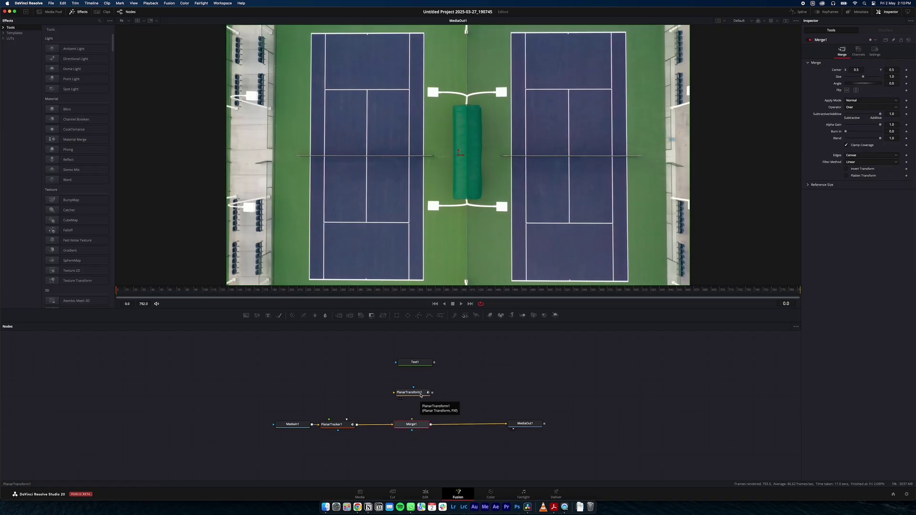
drag(431, 392, 411, 424)
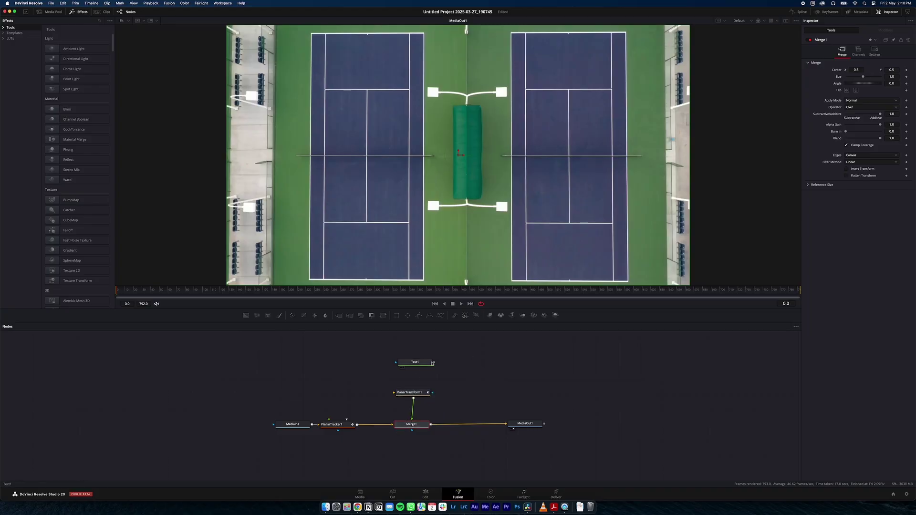
Insert a Corner Positioner after Text1, placed just below it
click(417, 364)
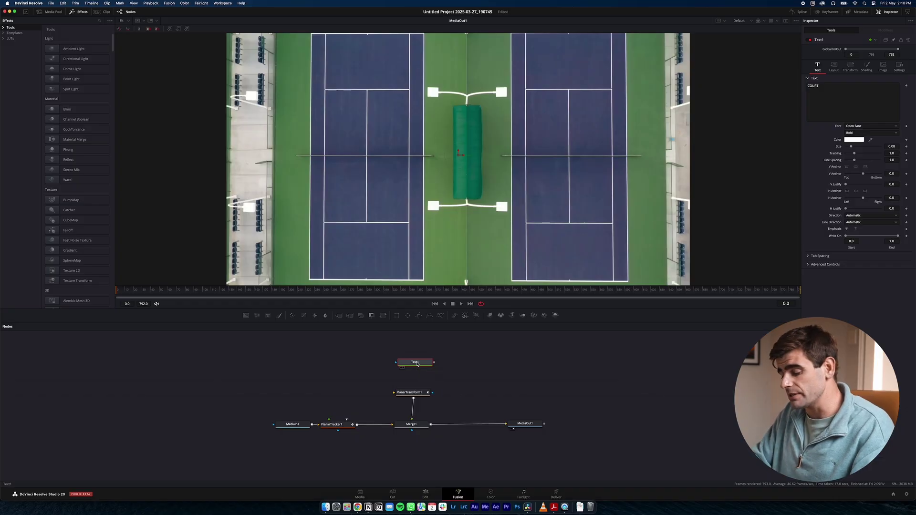
key(shift+space)
text(corn)
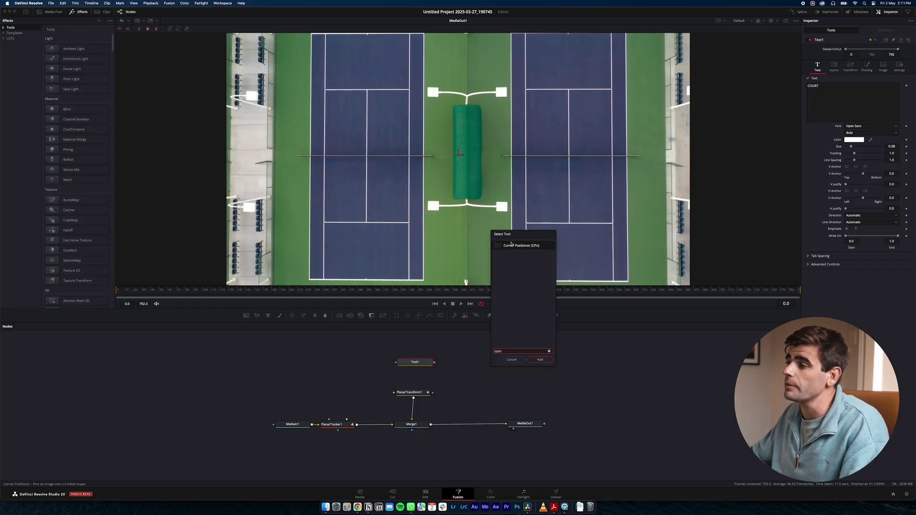
click(511, 245)
click(538, 360)
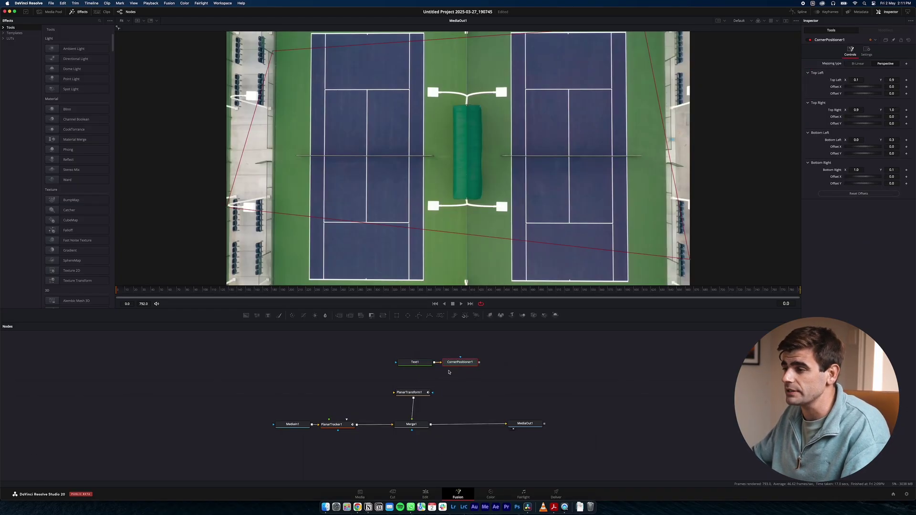
drag(453, 362, 412, 392)
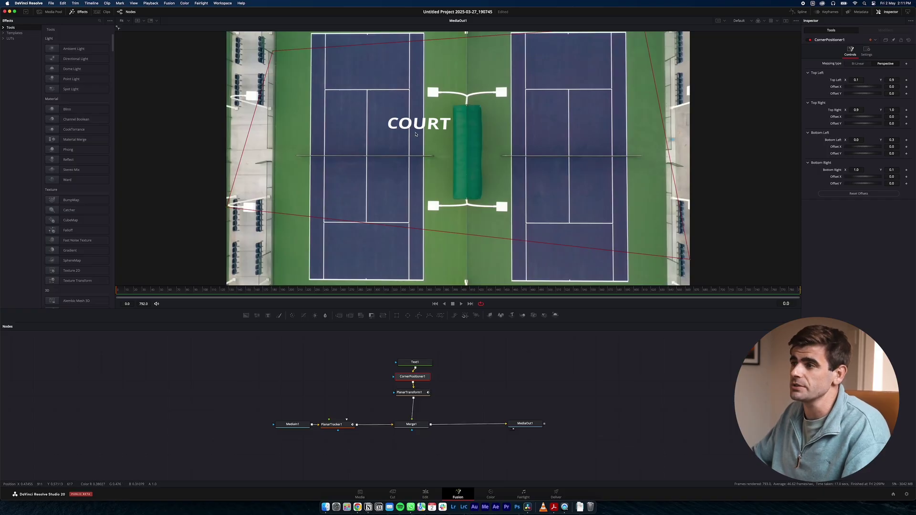
Set the COURT text font to Anton, then select CornerPositioner1
click(415, 362)
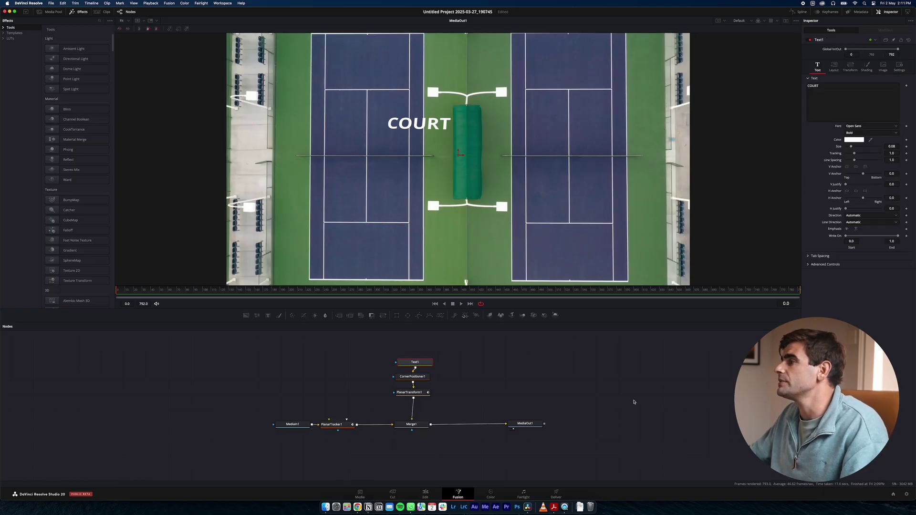
click(871, 128)
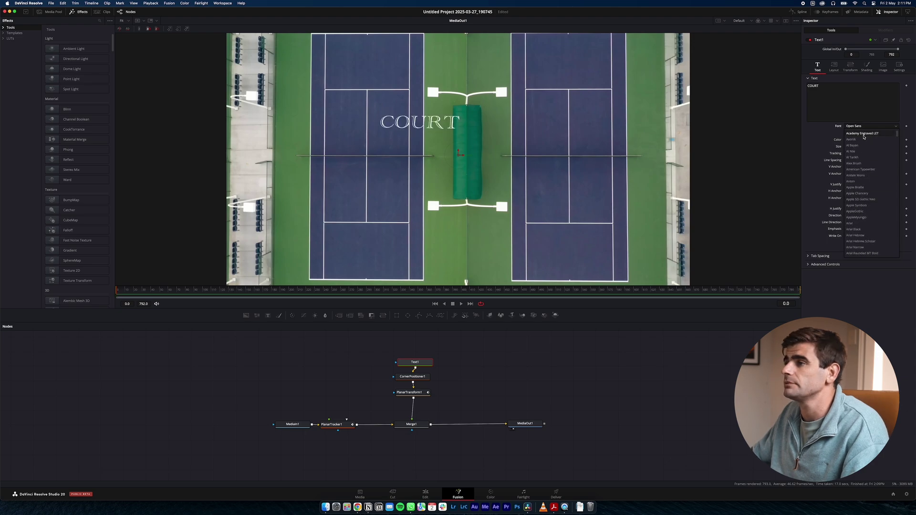
click(850, 181)
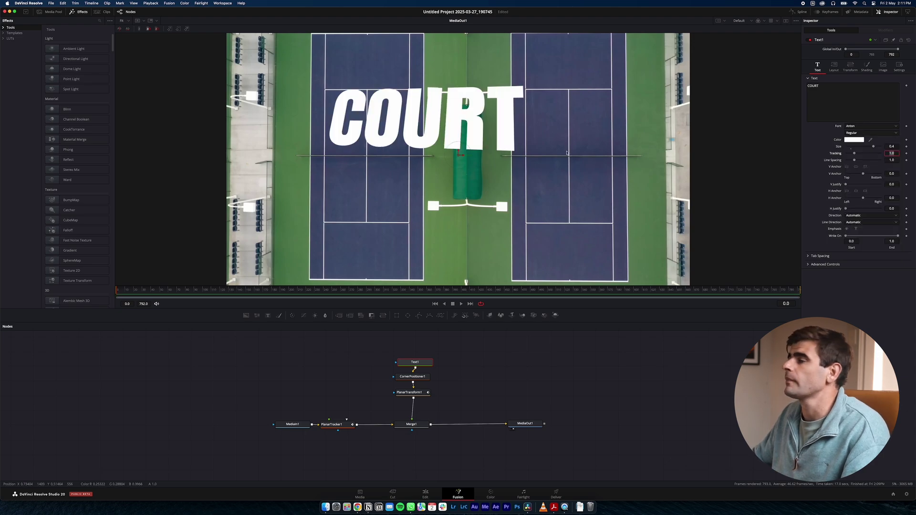
click(412, 376)
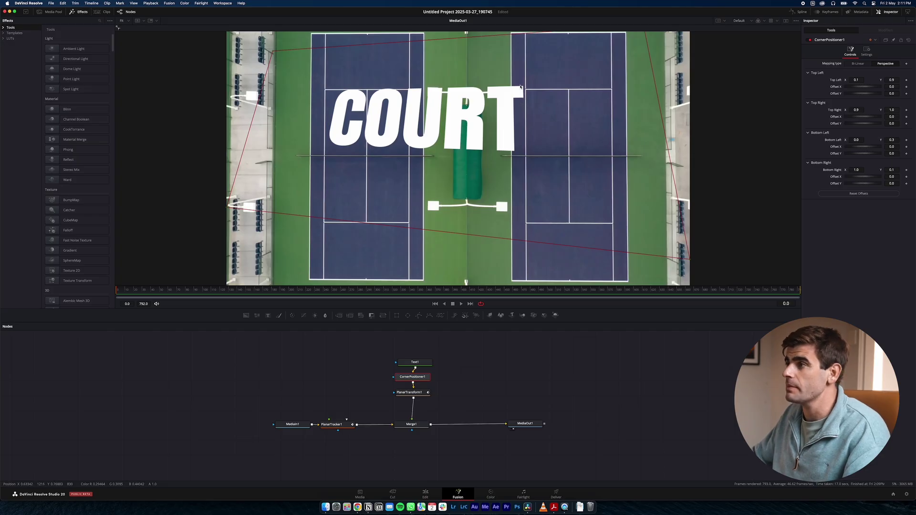
scroll(520, 86, down, 2)
Drag the four corner handles so COURT runs vertically down the left court
scroll(325, 171, up, 1)
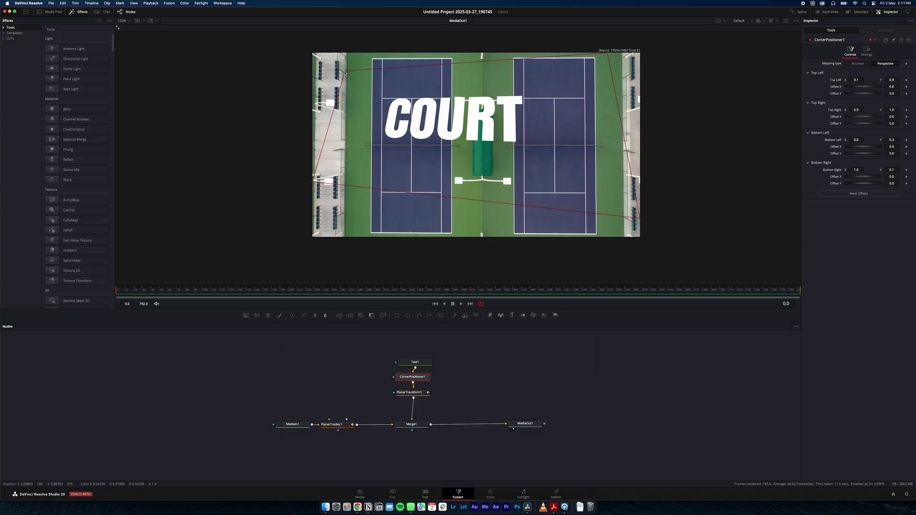
drag(344, 72, 442, 60)
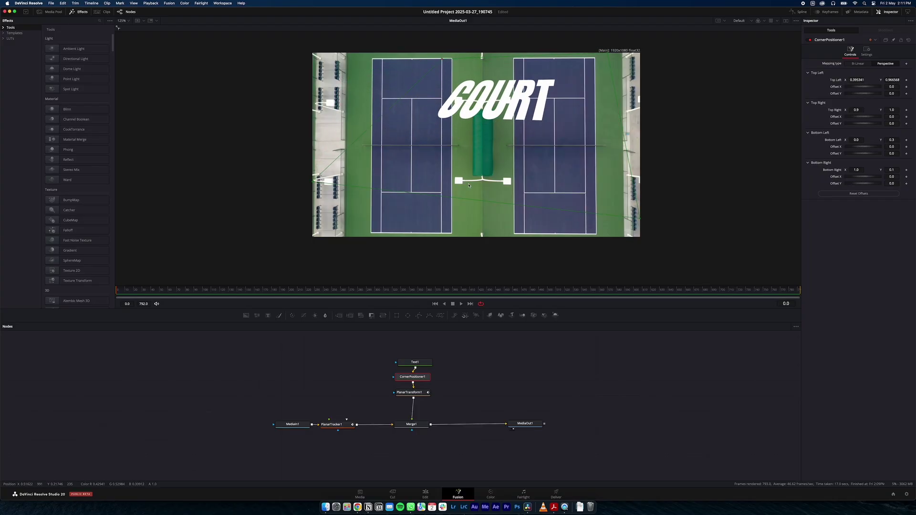
drag(310, 183, 383, 61)
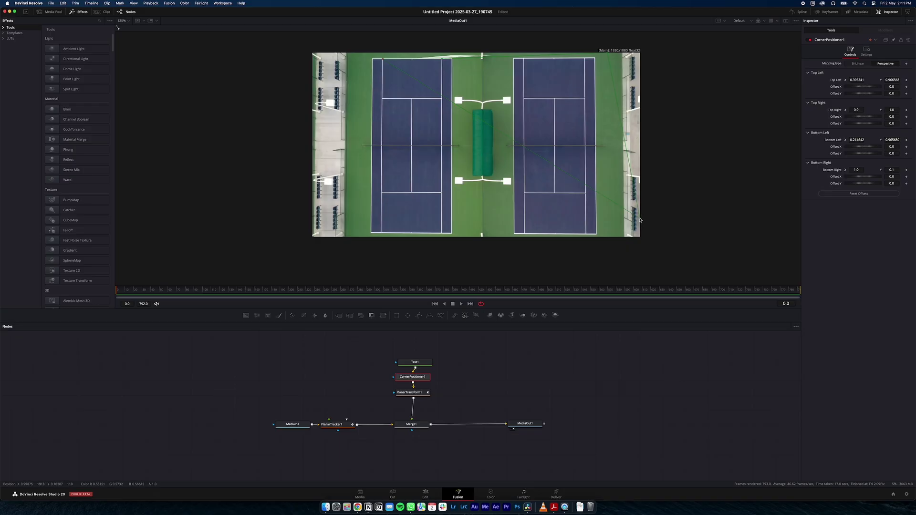
drag(640, 220, 381, 232)
drag(608, 56, 442, 233)
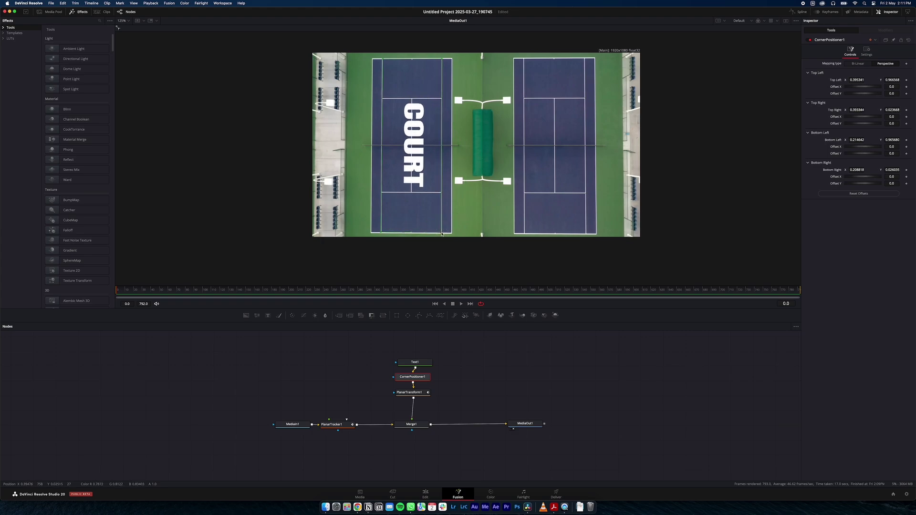
Set COURT text size to 0.7, nudge its layout Center Y, and select the four text-chain nodes
click(414, 363)
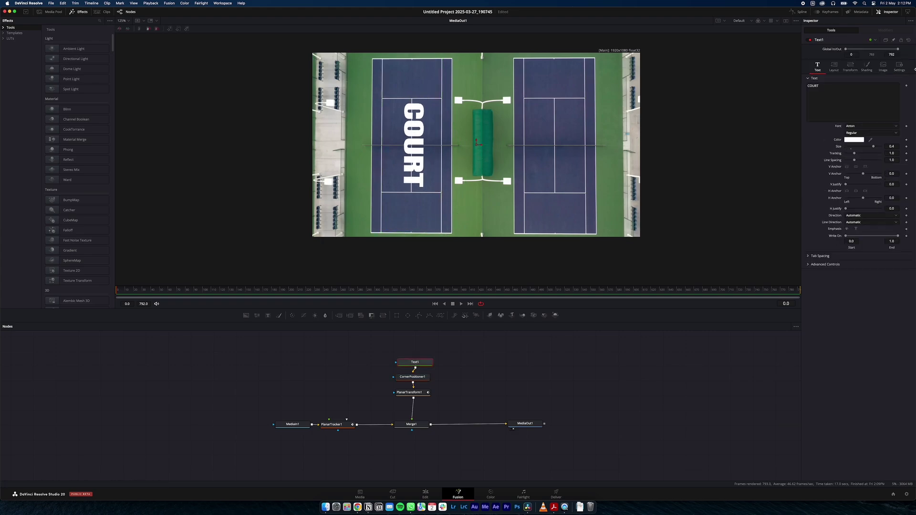
drag(889, 145, 882, 144)
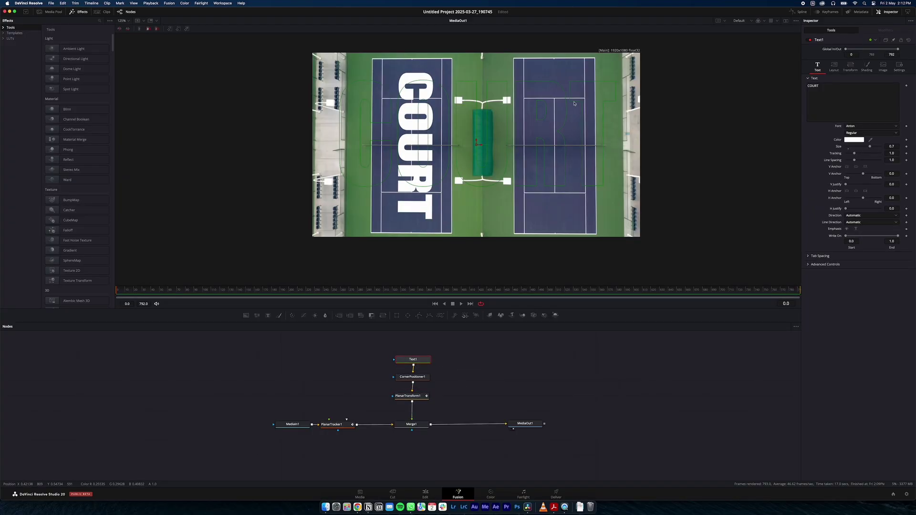
click(840, 70)
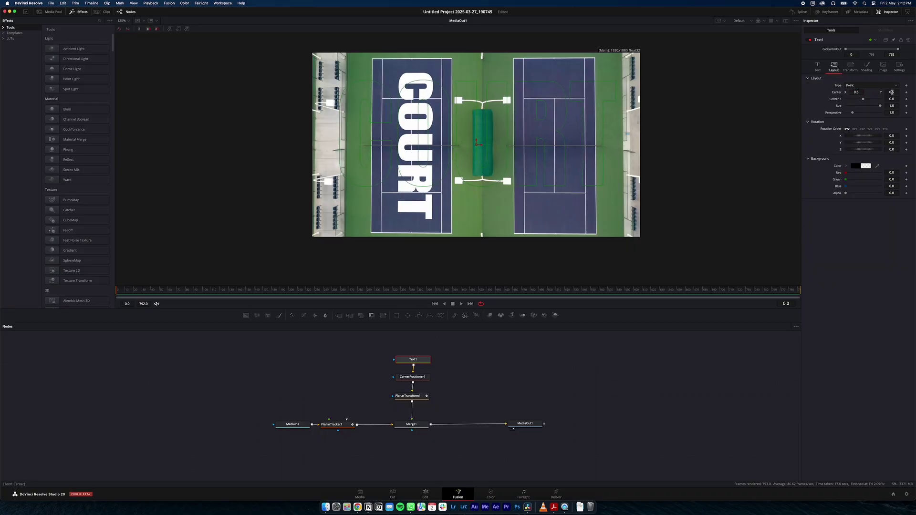
drag(891, 92, 892, 92)
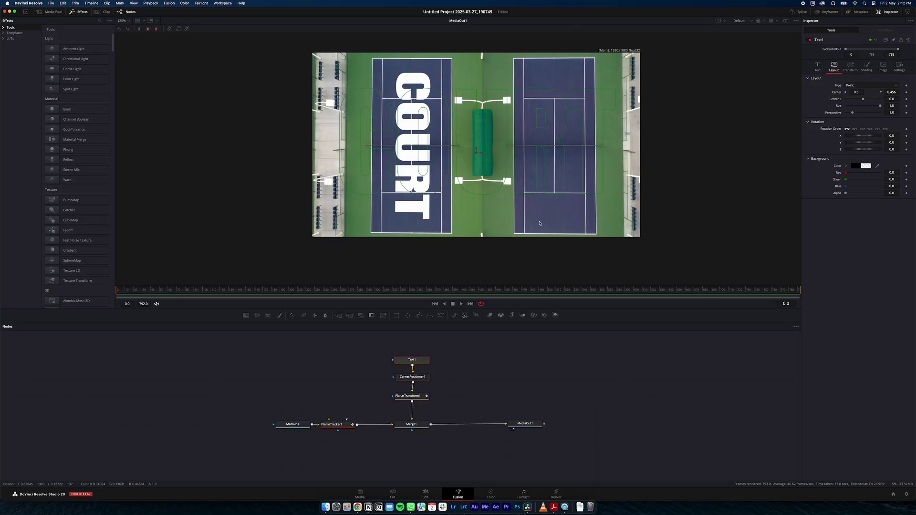
drag(403, 349, 413, 432)
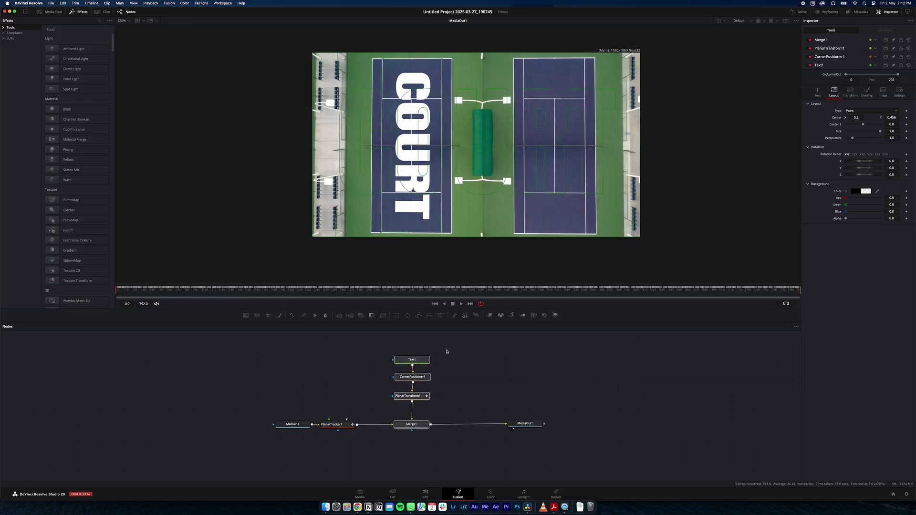
Duplicate the four-node text chain and wire its Merge1_1 into the main image chain
key(ctrl+c)
key(ctrl+v)
drag(411, 404, 474, 355)
drag(525, 414, 563, 414)
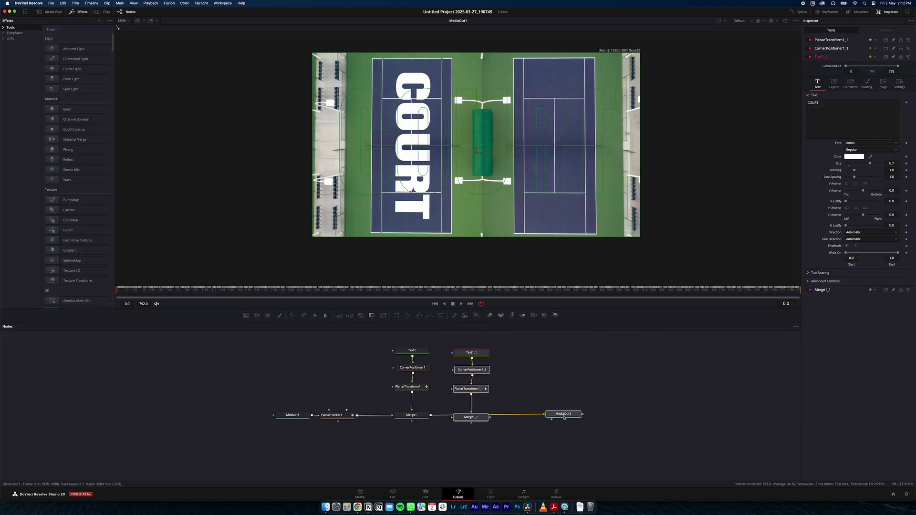
drag(470, 420, 474, 411)
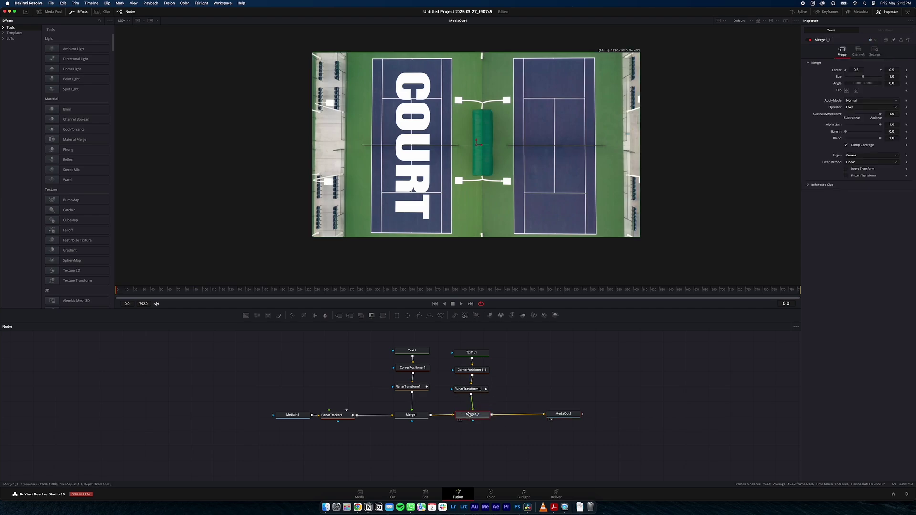
click(471, 353)
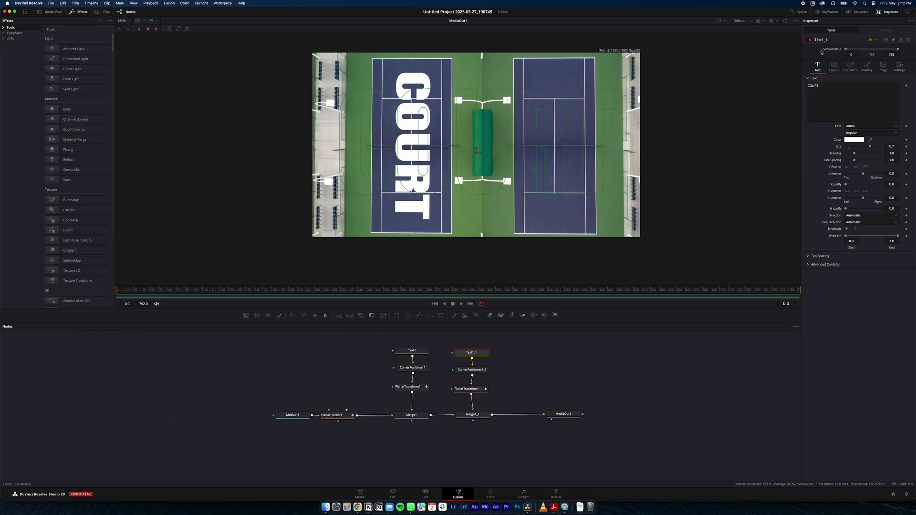
Change the copy's text to TENNIS and shift it onto the right-hand court
double_click(839, 84)
text(TENNIS)
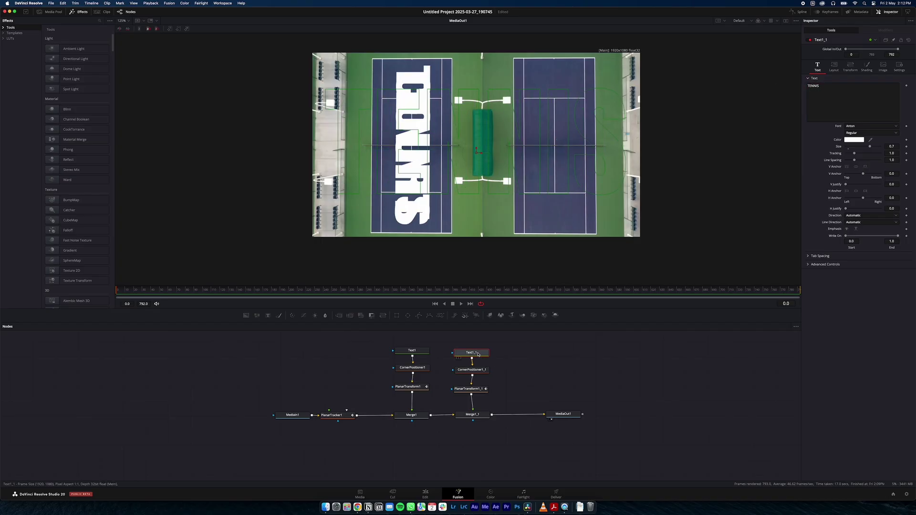
click(833, 67)
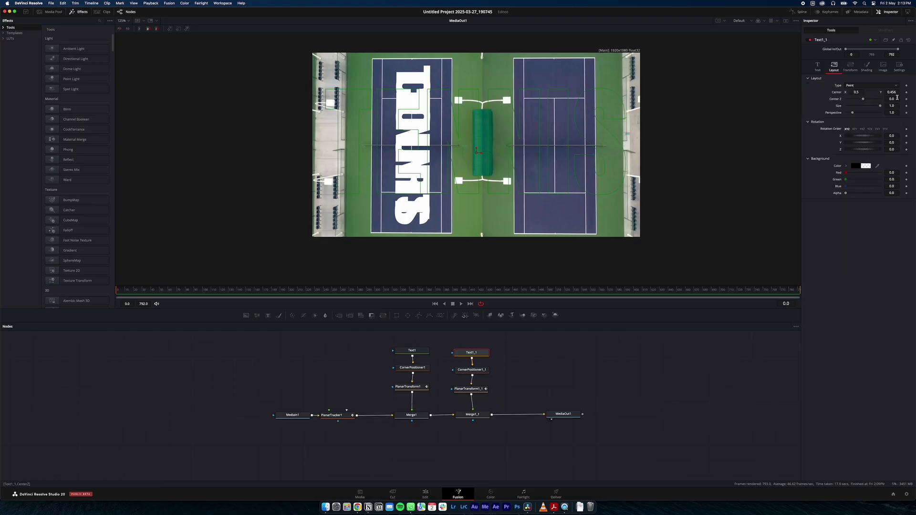
drag(890, 92, 614, 116)
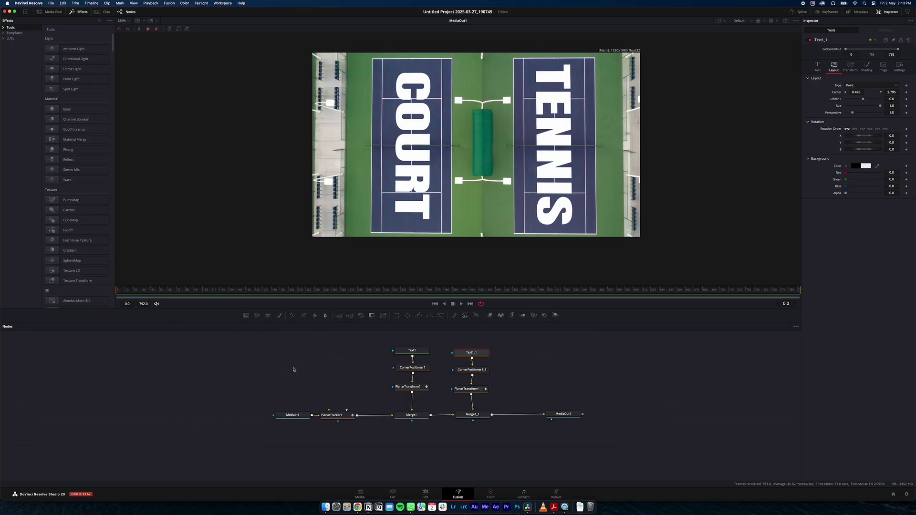
key(space)
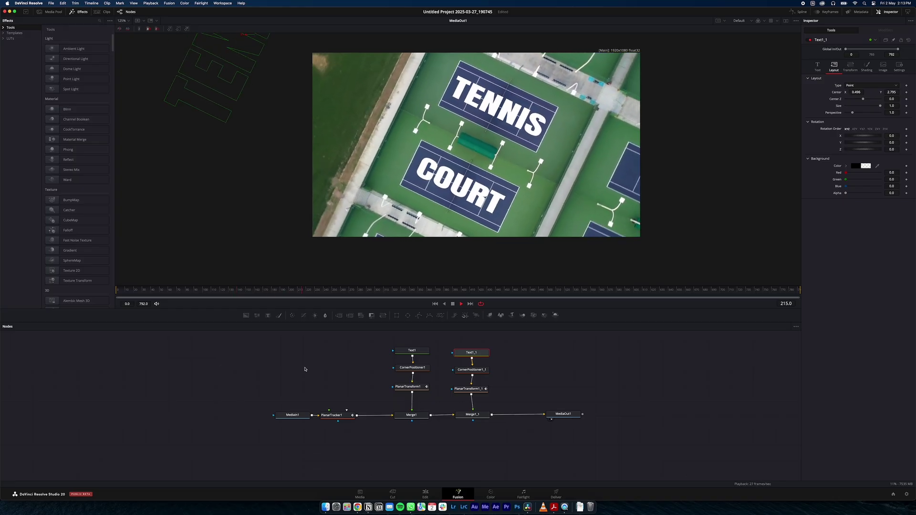
drag(289, 285, 116, 290)
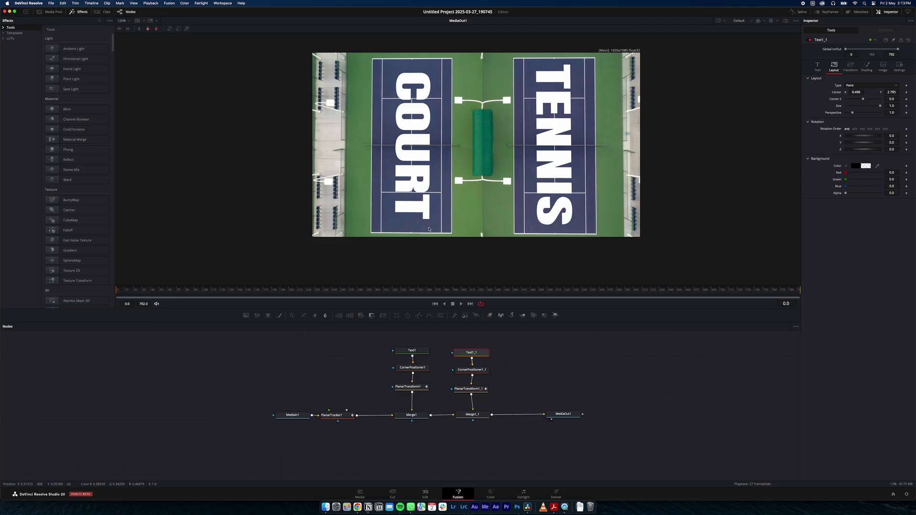
Set the COURT merge (Merge1) Apply Mode to Overlay
click(412, 415)
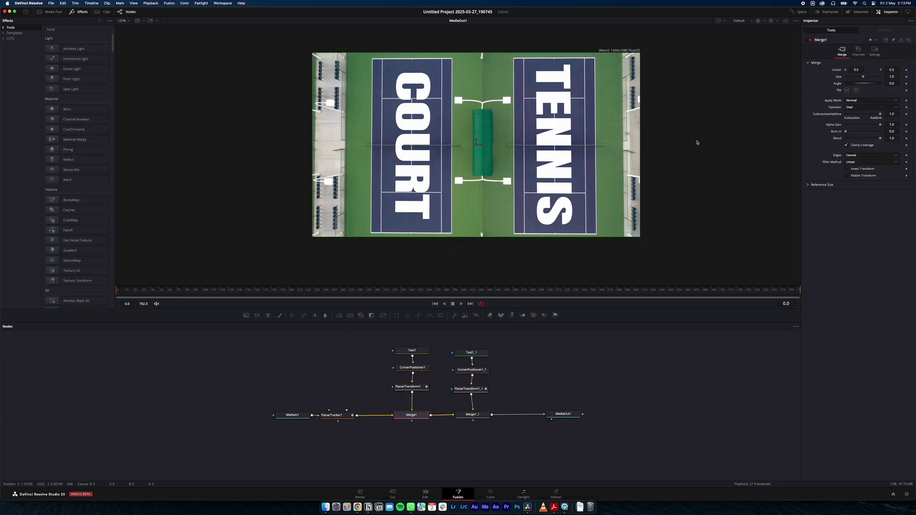
click(872, 101)
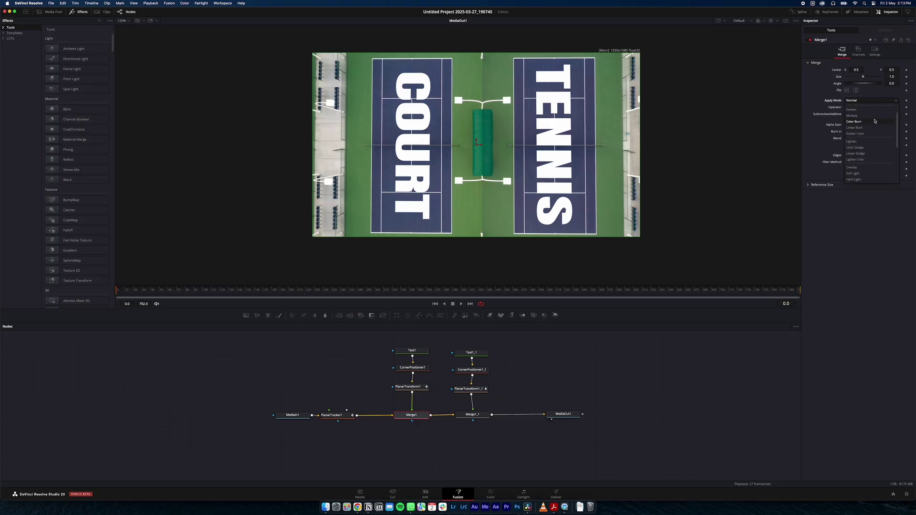
scroll(873, 119, down, 5)
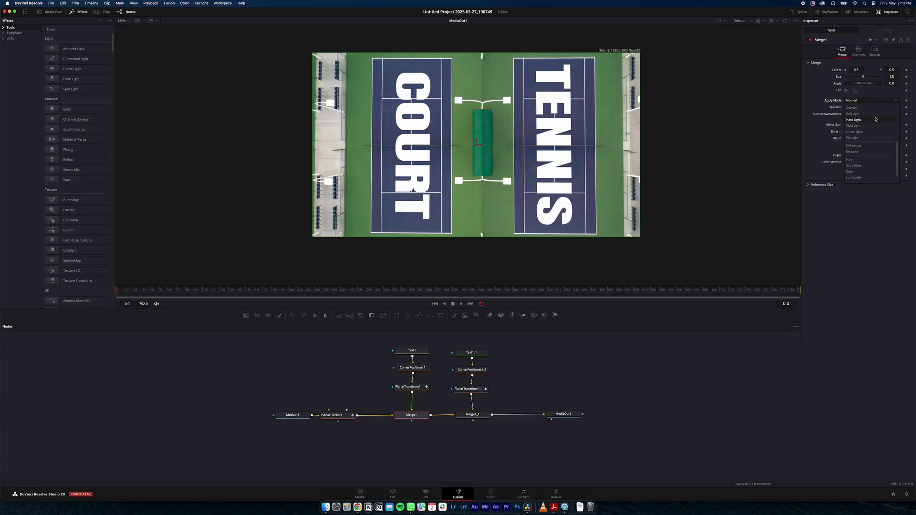
click(860, 128)
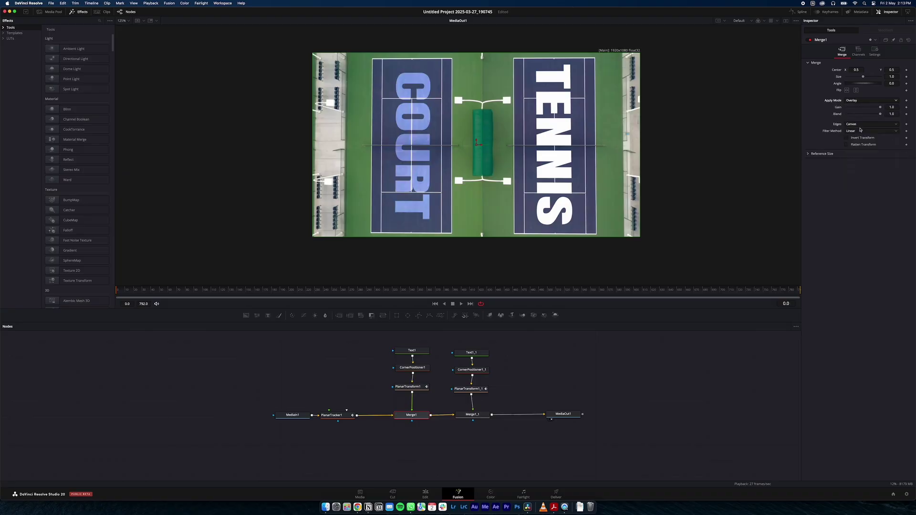
Set the TENNIS merge (Merge1_1) to Overlay, save the project and play back
click(477, 416)
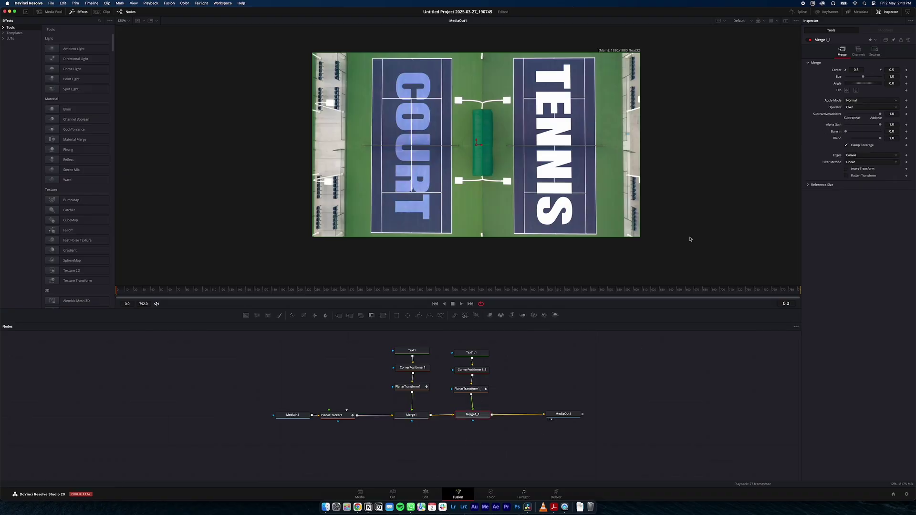
click(870, 101)
scroll(872, 150, down, 3)
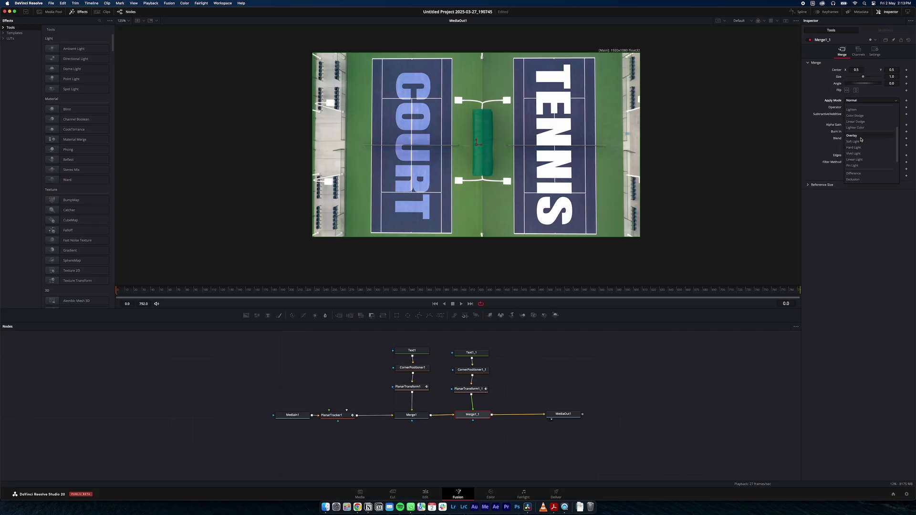
click(854, 136)
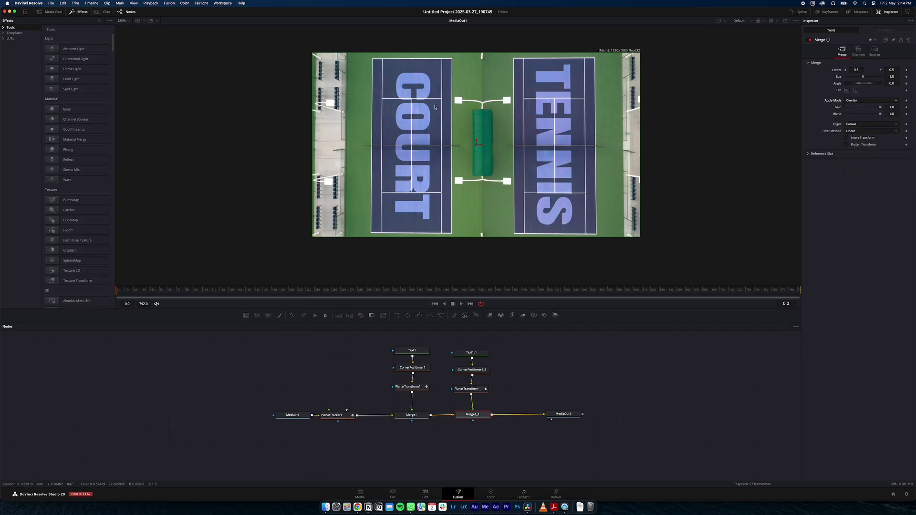
key(super+s)
key(space)
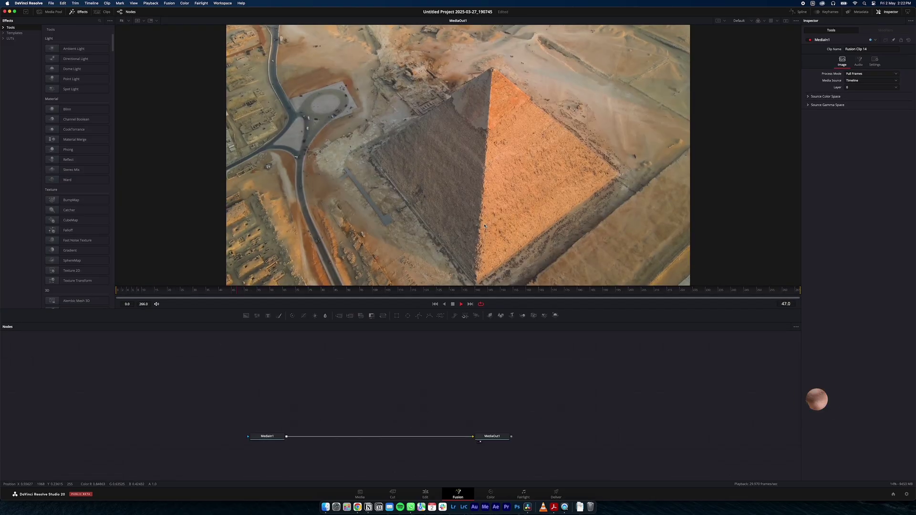
Stop playback, rewind, and insert a Planar Tracker between MediaIn1 and MediaOut1
key(space)
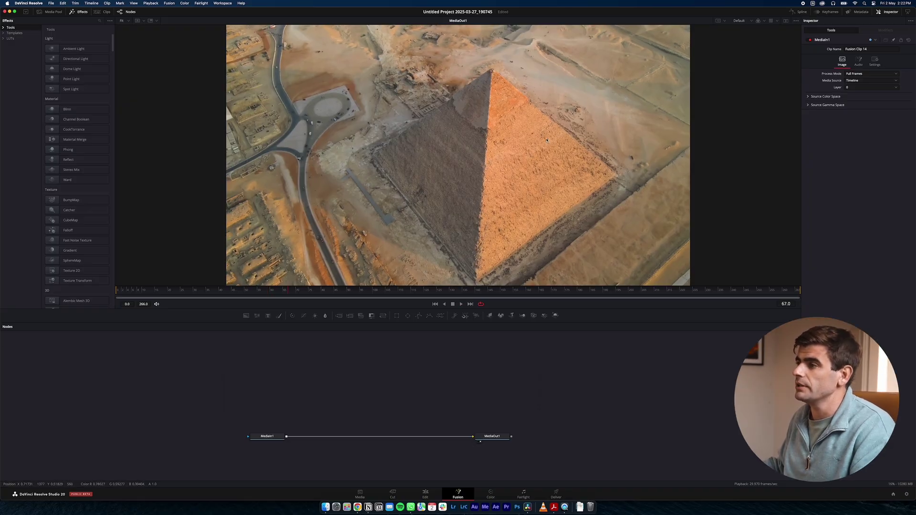
drag(229, 290, 117, 291)
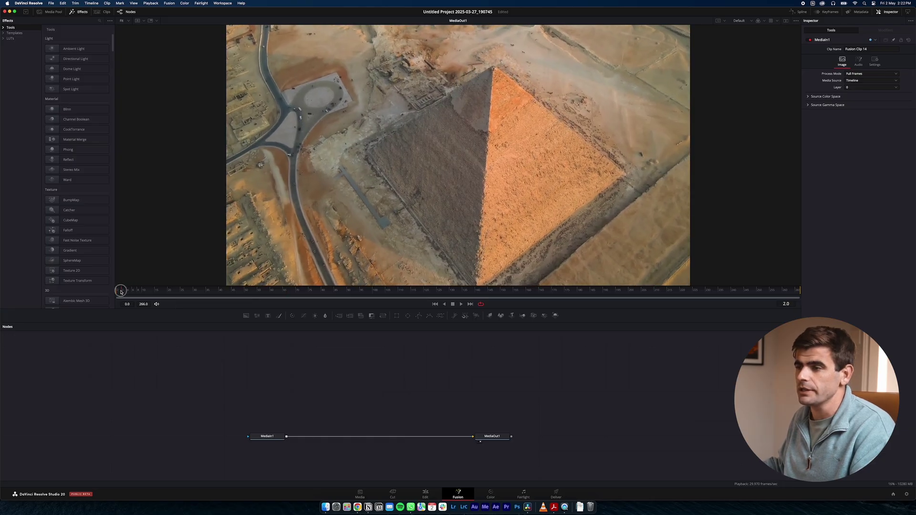
click(267, 436)
key(shift+space)
text(corplanar)
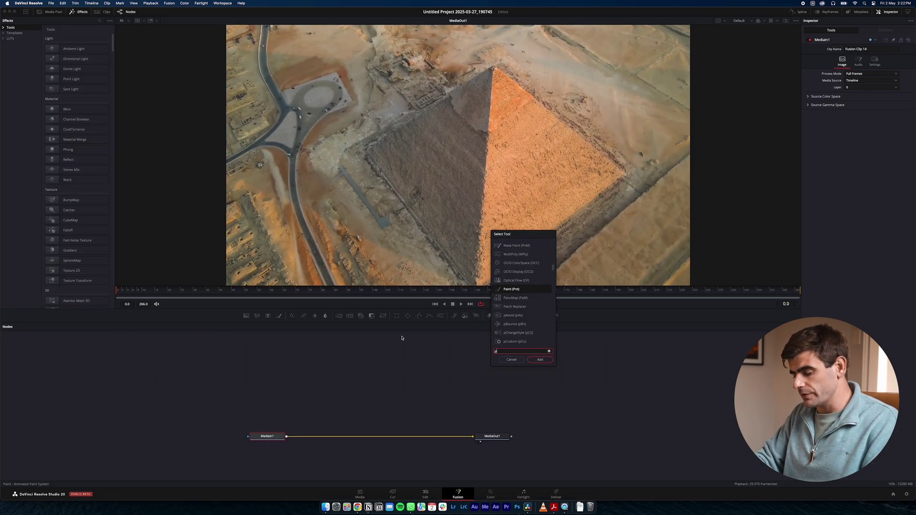
key(Return)
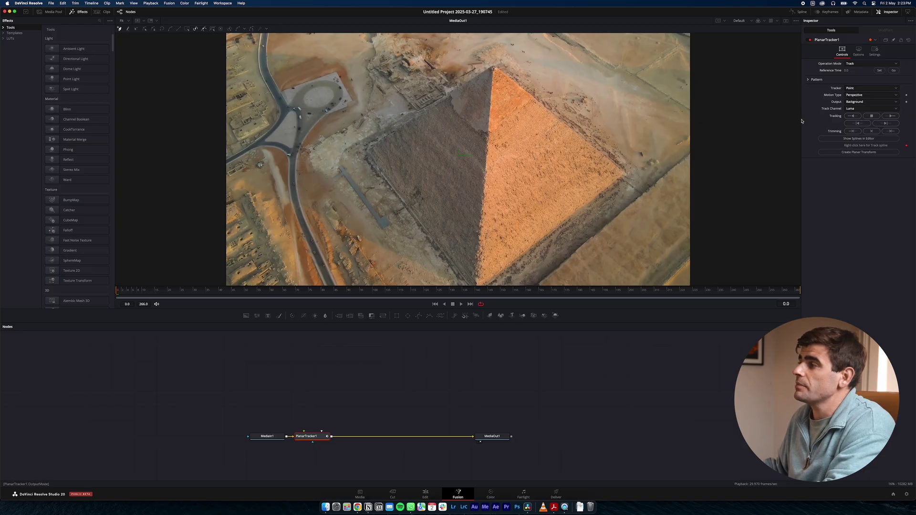
At frame 0, outline a closed polygon on the pyramid's right face and track it forward to frame 262
drag(139, 292, 431, 292)
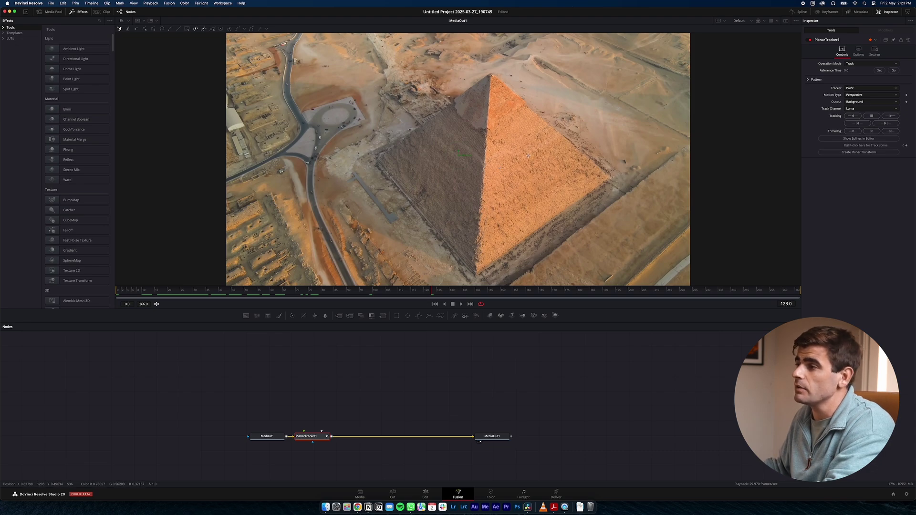
key(Home)
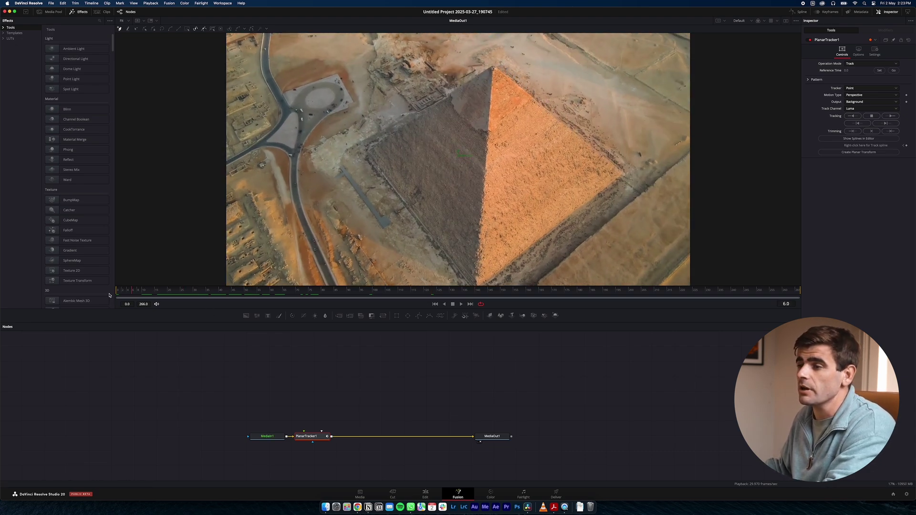
click(494, 160)
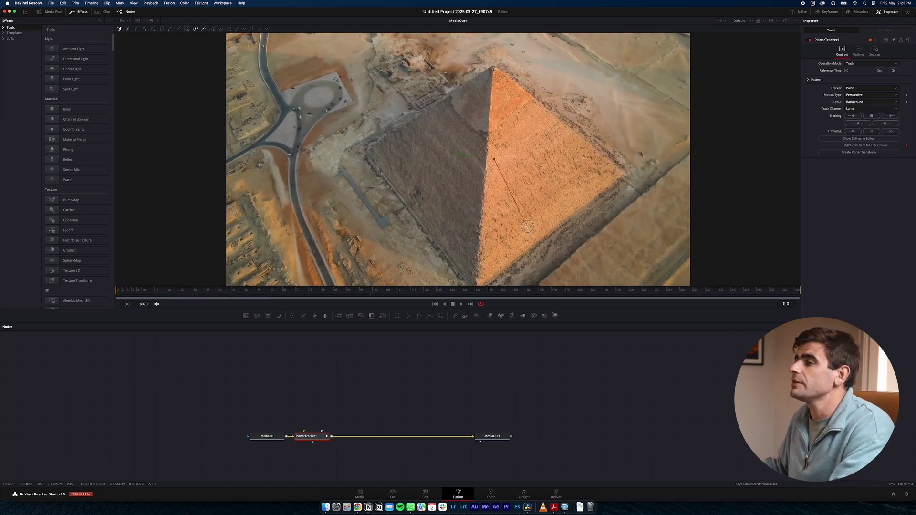
click(590, 179)
click(549, 135)
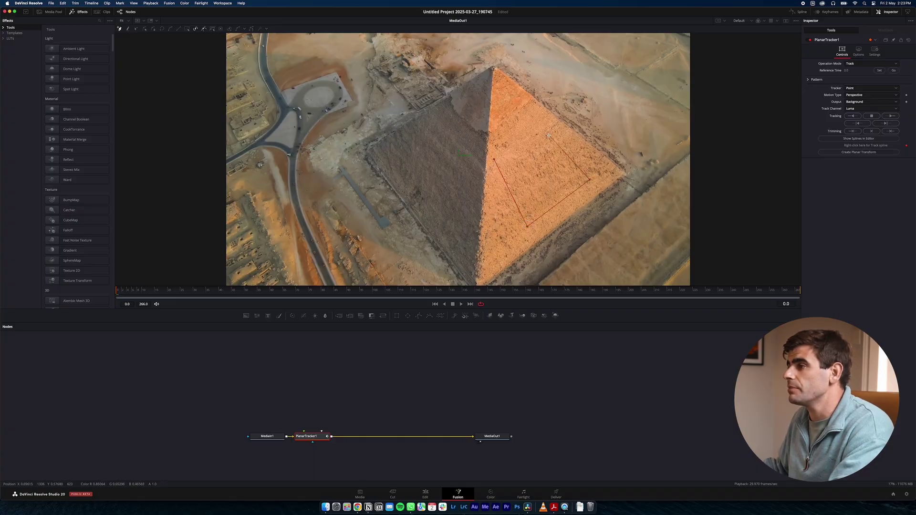
drag(549, 137, 555, 132)
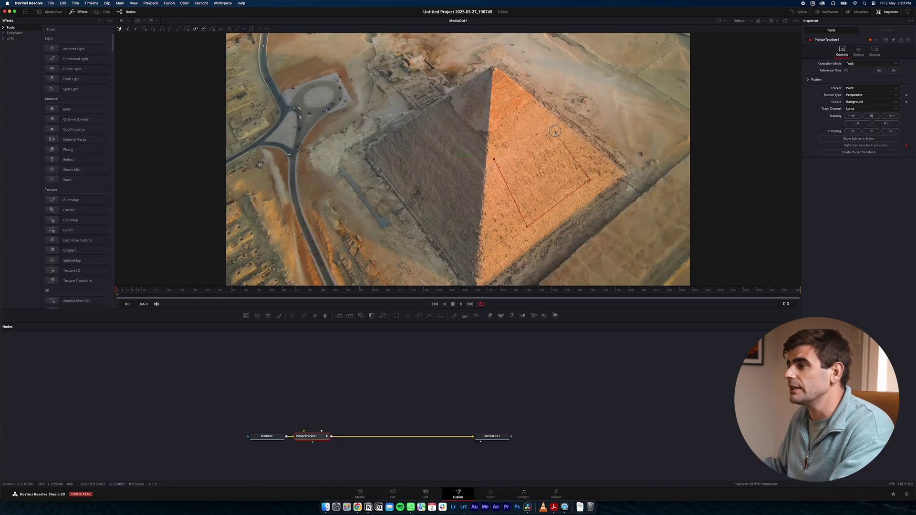
click(495, 159)
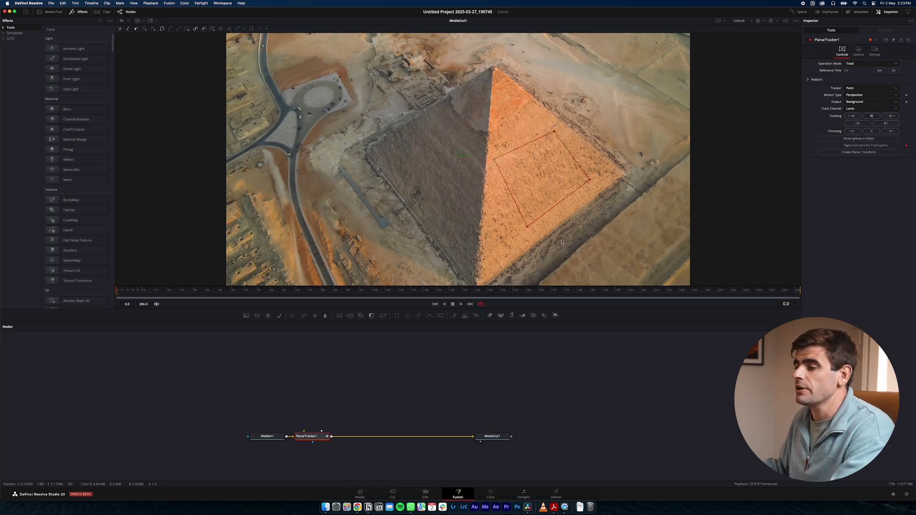
click(891, 115)
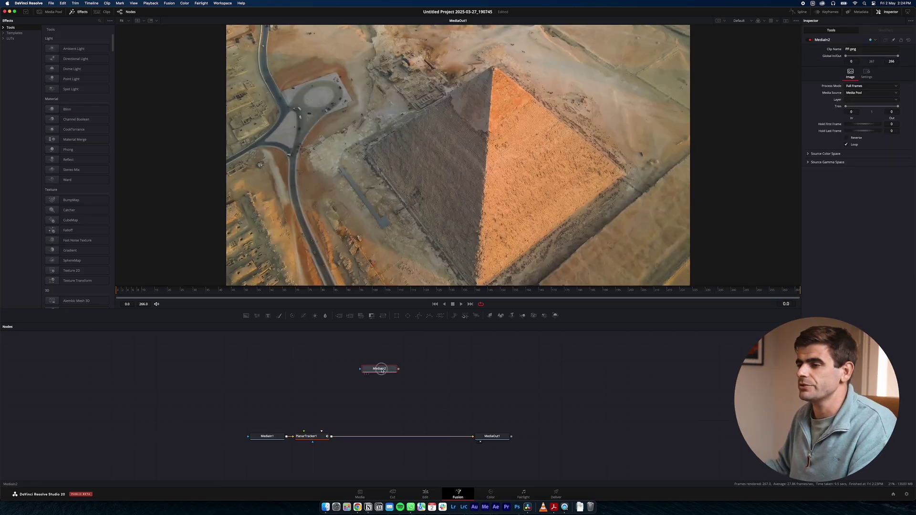
Arrange the logo image and PlanarTransform1 nodes near PlanarTracker1 in the graph
drag(376, 370, 390, 373)
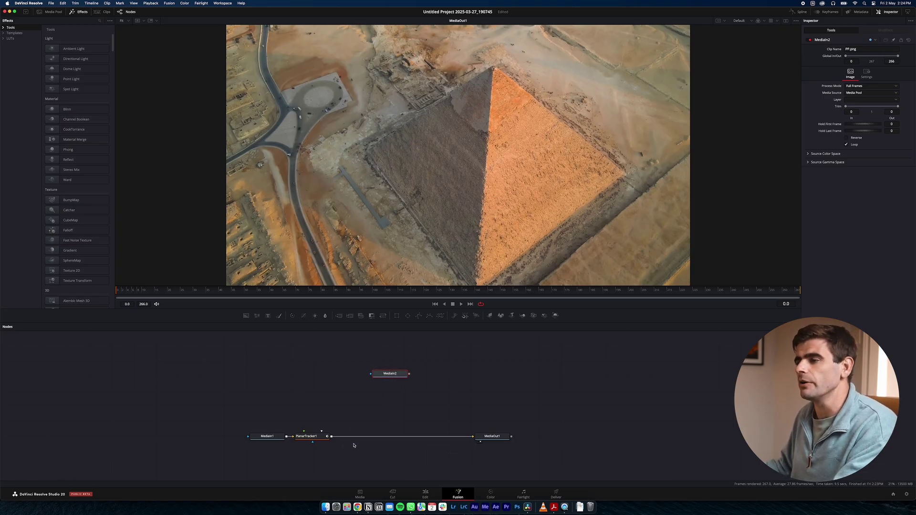
click(312, 437)
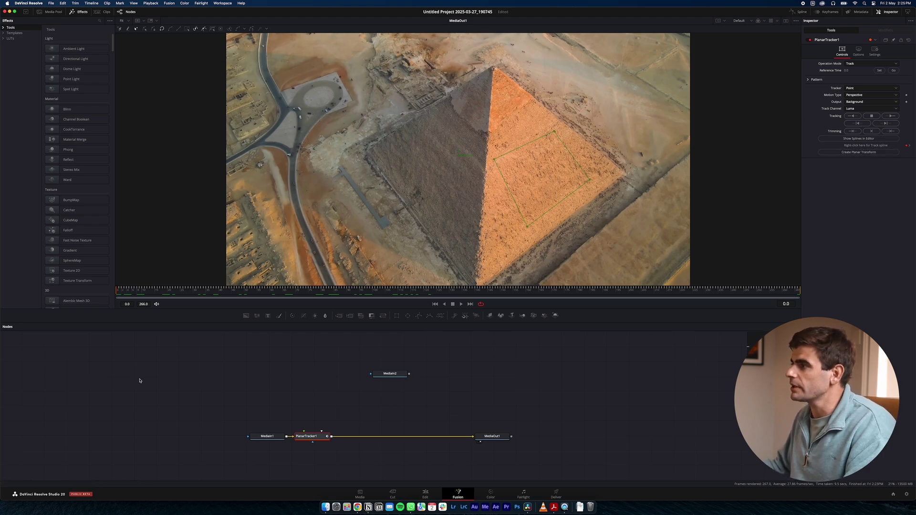
scroll(211, 389, down, 5)
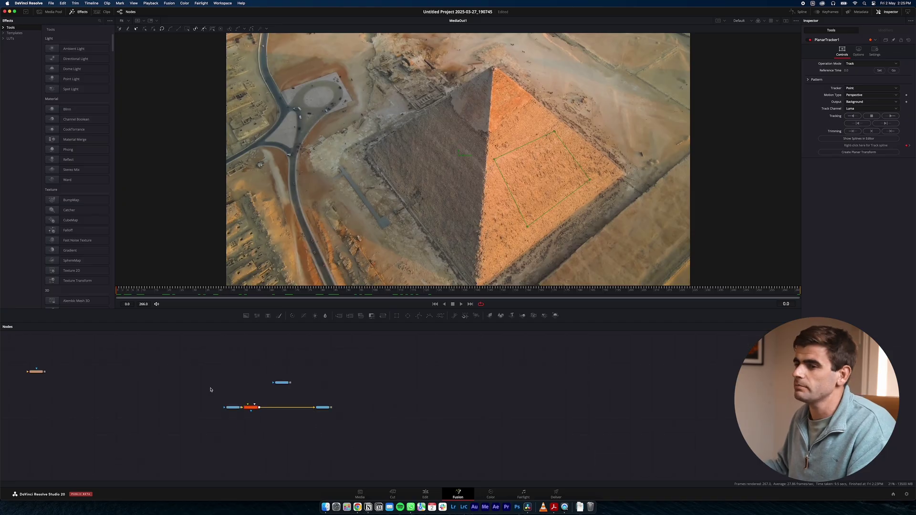
drag(61, 373, 282, 389)
scroll(268, 396, up, 5)
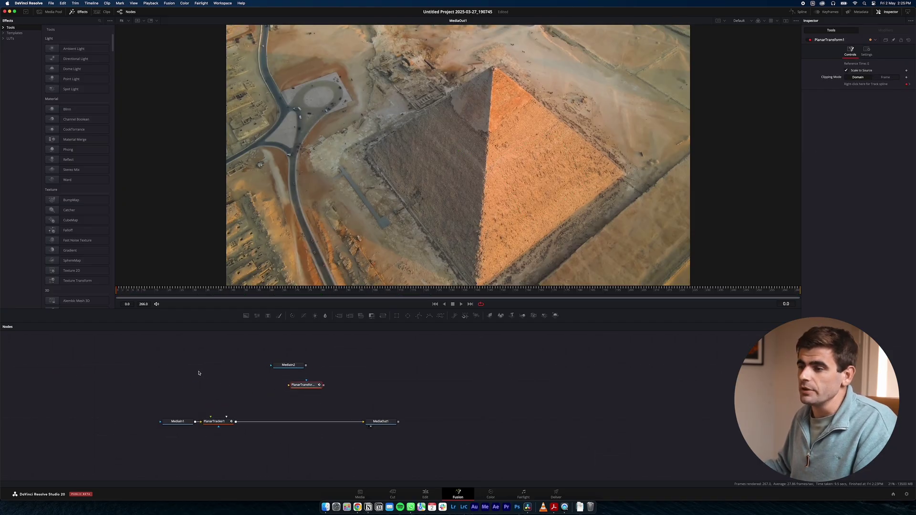
scroll(198, 373, up, 2)
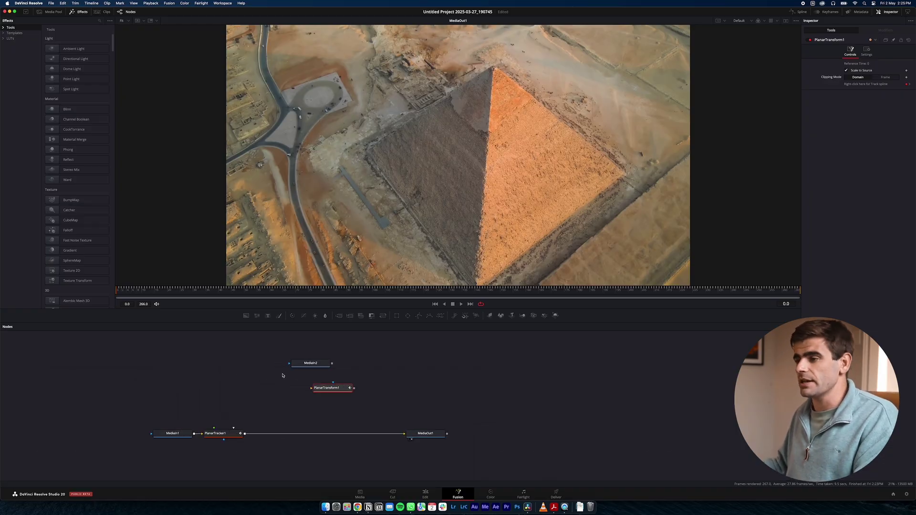
drag(337, 390, 316, 406)
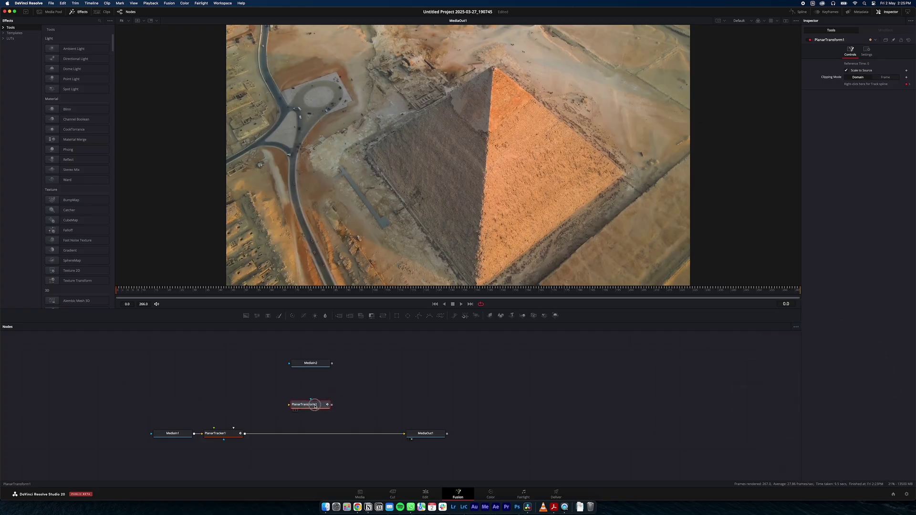
Insert Merge1 after PlanarTracker1 and connect PlanarTransform1's output to its foreground input
click(227, 434)
key(shift+space)
text(merge)
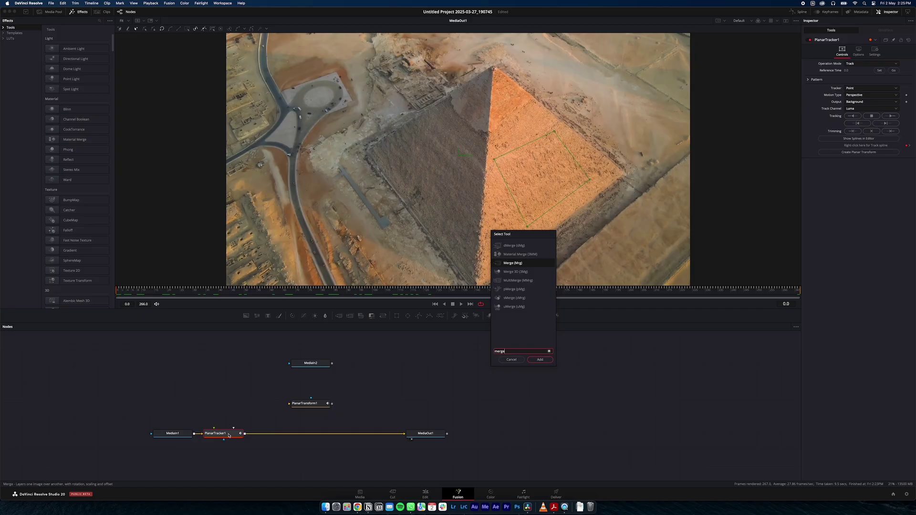
key(Return)
drag(268, 435, 318, 436)
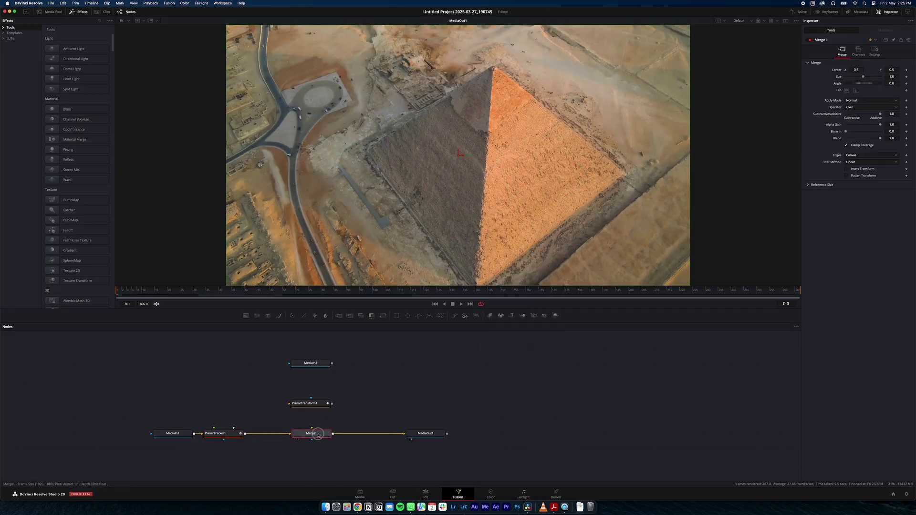
drag(331, 404, 312, 432)
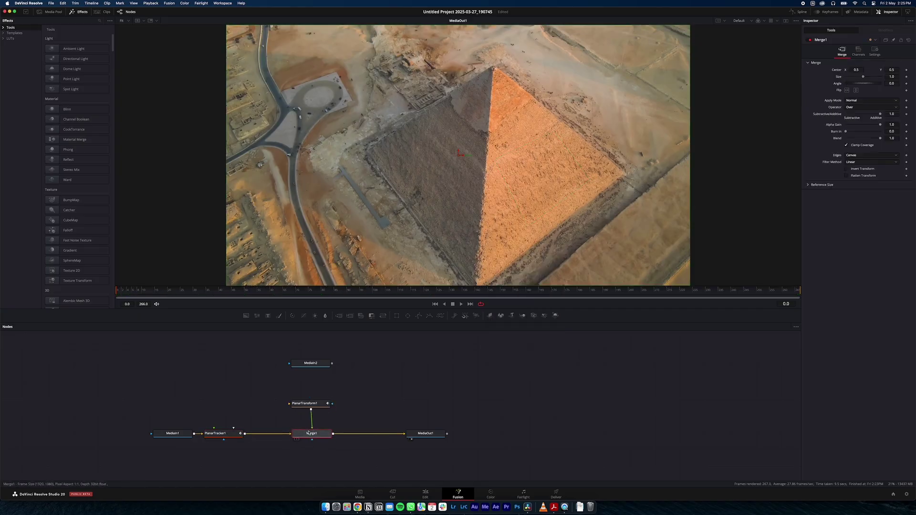
click(314, 365)
Add a CornerPositioner1 to the logo image and fit the Pr logo's corners onto the pyramid face
key(shift+space)
text(cor)
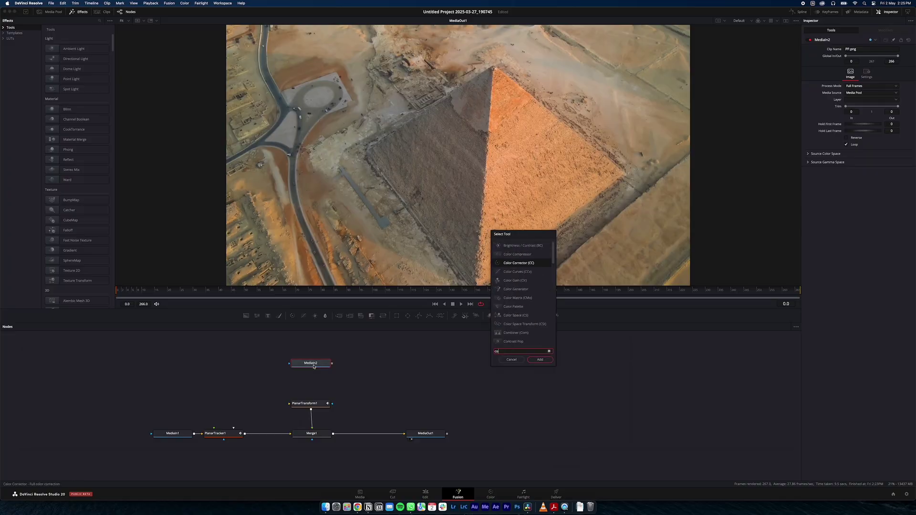
click(539, 359)
drag(311, 363, 309, 404)
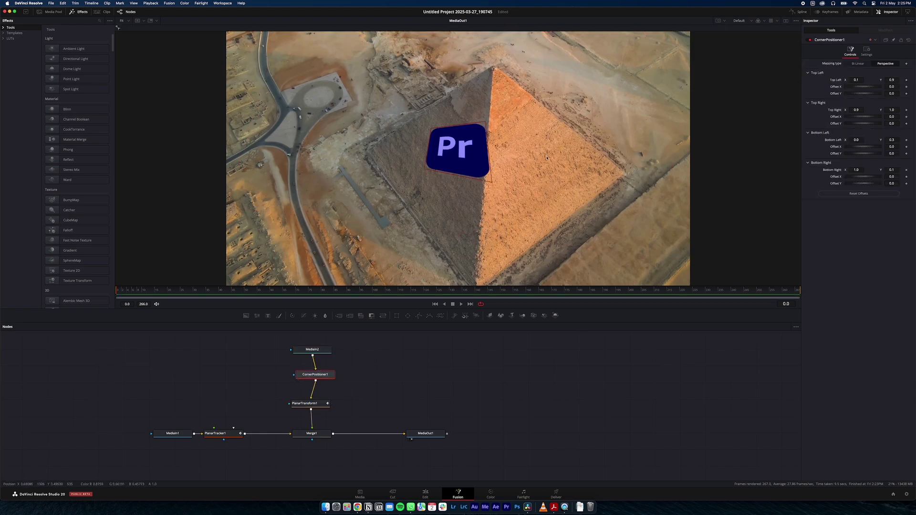
drag(535, 143, 495, 209)
scroll(567, 165, up, 5)
scroll(495, 209, down, 5)
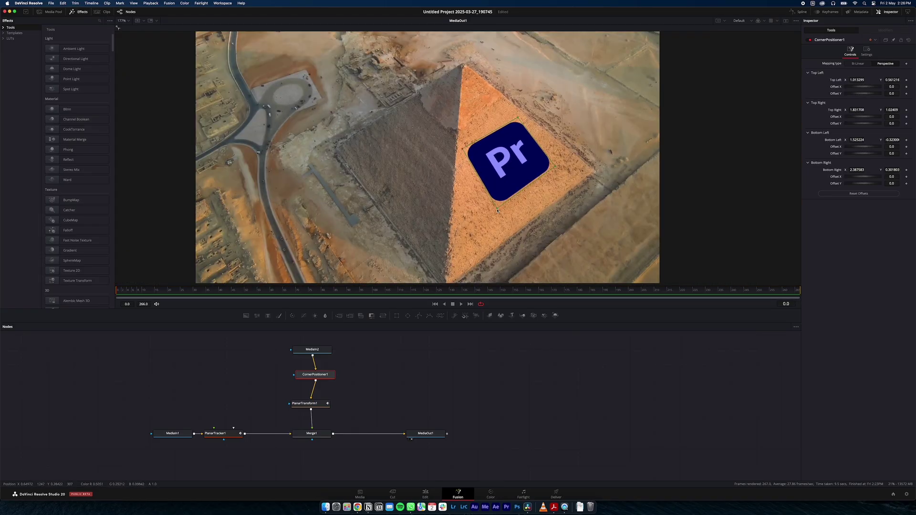
Play the clip to check the logo follows the track, then return to frame 2
key(space)
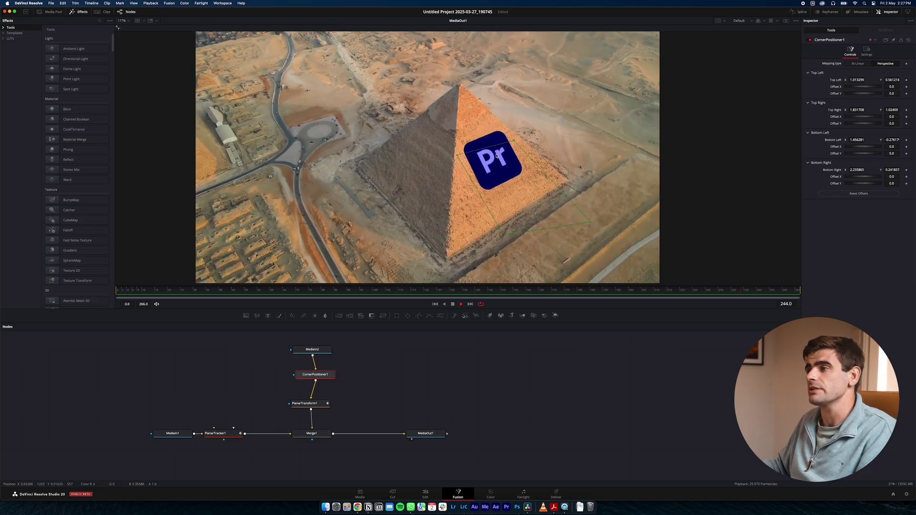
click(132, 297)
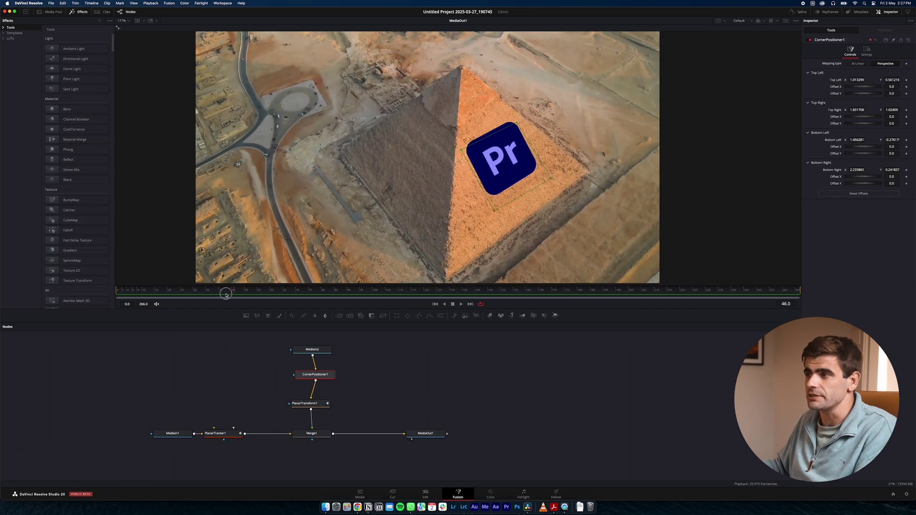
drag(132, 297, 123, 297)
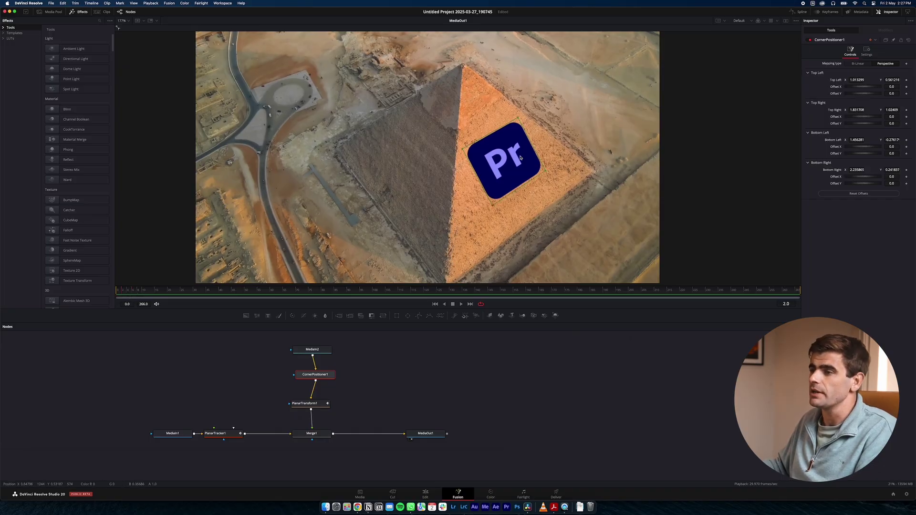
Try Overlay as Merge1's apply mode for the logo and stop playback
click(308, 434)
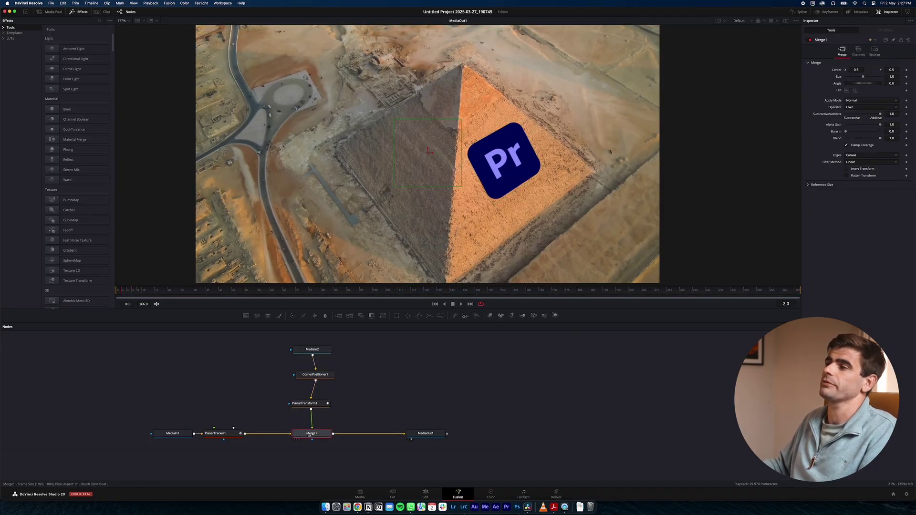
click(871, 100)
scroll(870, 149, down, 5)
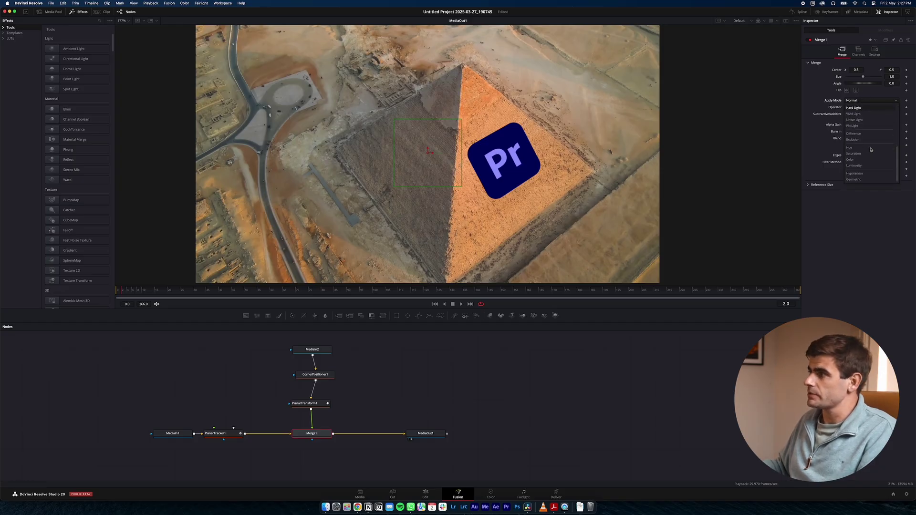
scroll(872, 146, up, 3)
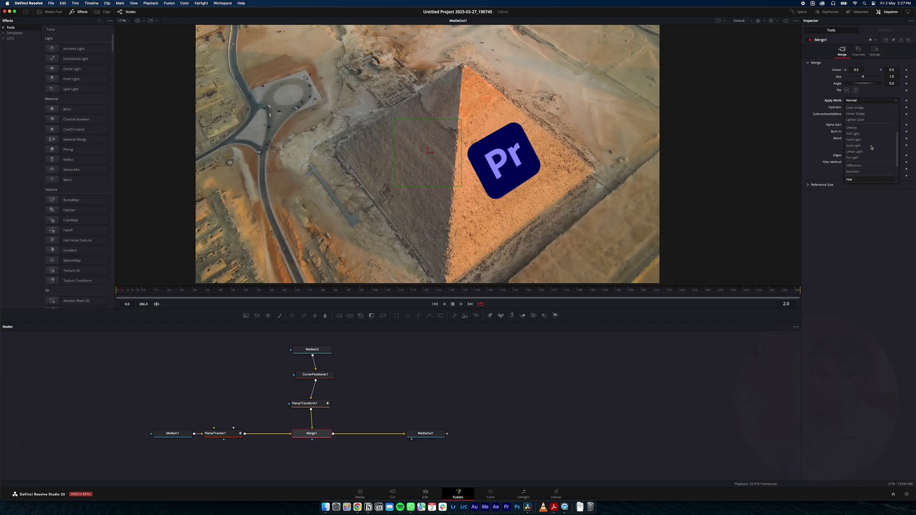
click(852, 127)
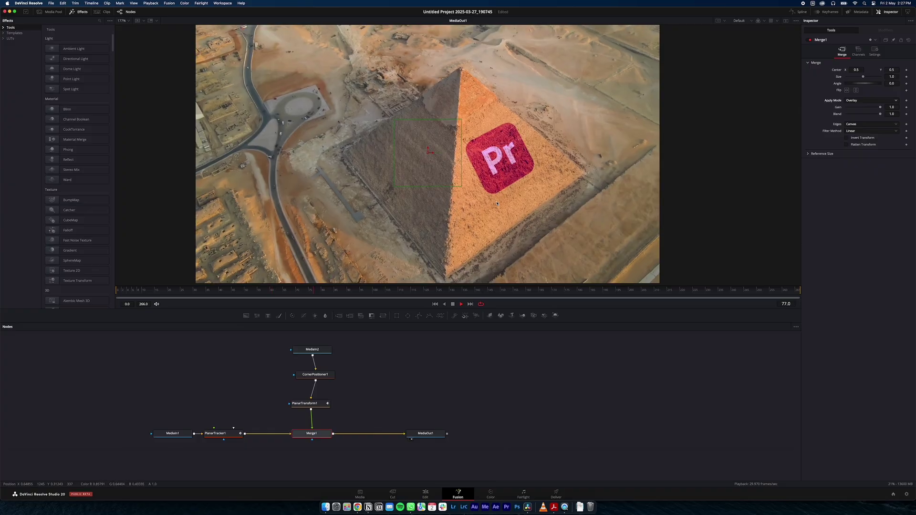
key(space)
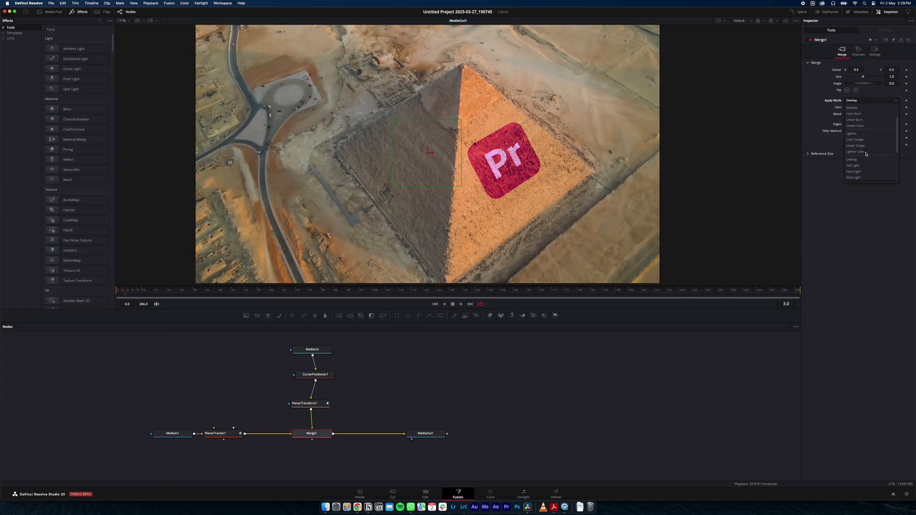
Switch the logo blend to Darken with Blend at 0.63, then stop playback
click(866, 100)
click(855, 127)
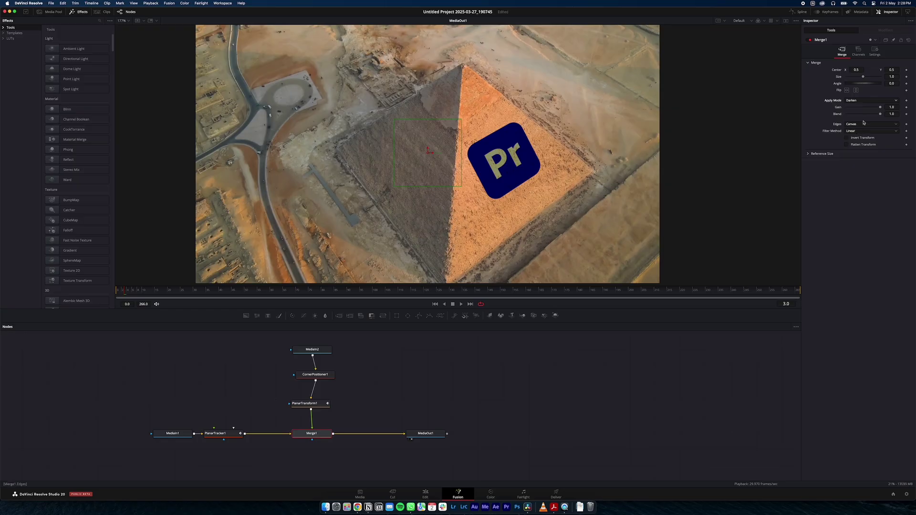
drag(881, 115, 871, 116)
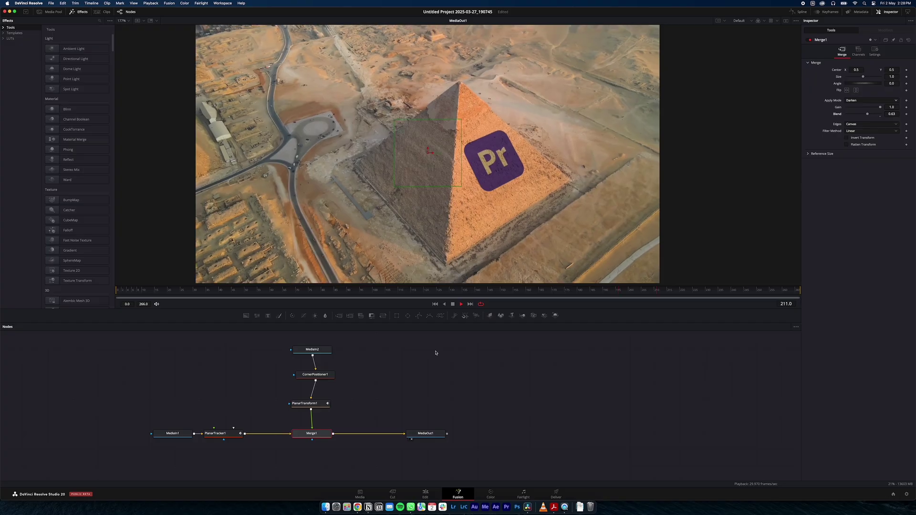
key(space)
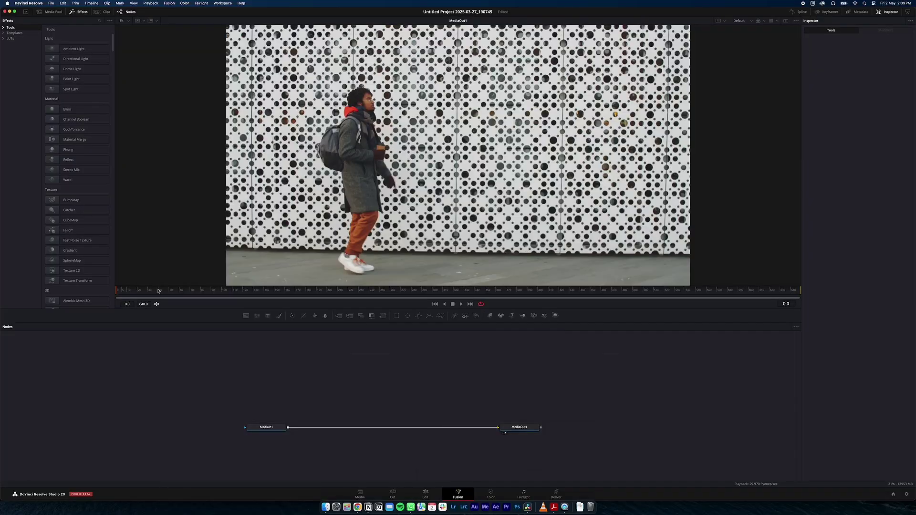
Play the walking-man clip in front of the dotted wall, then stop it
key(space)
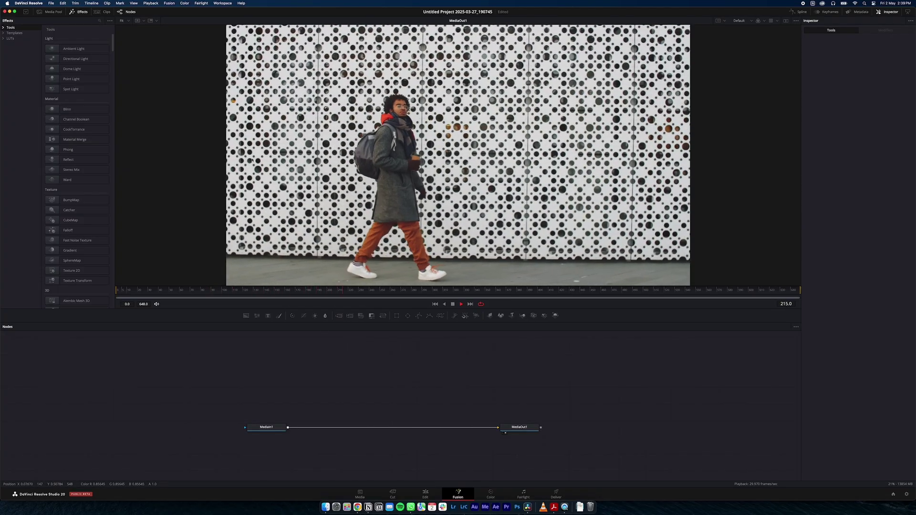
key(space)
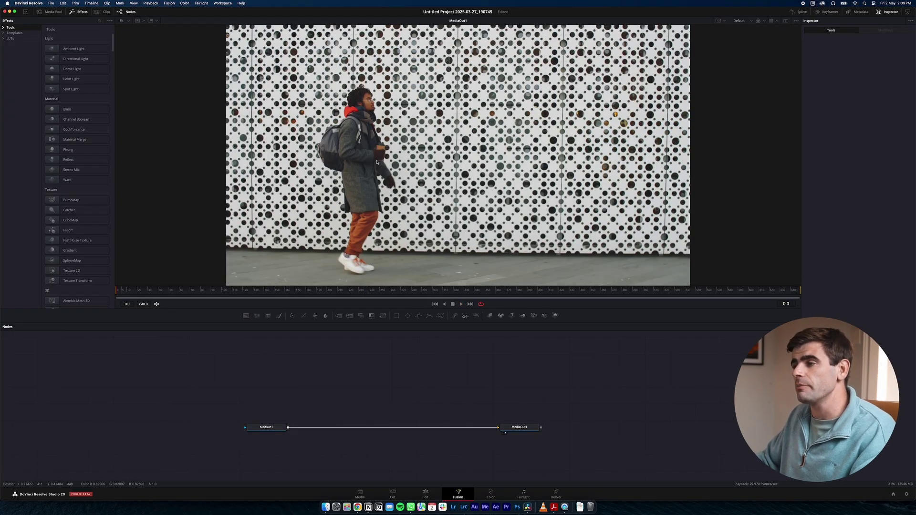
Add a Background1 node and move MediaIn1 up above the main line
click(266, 429)
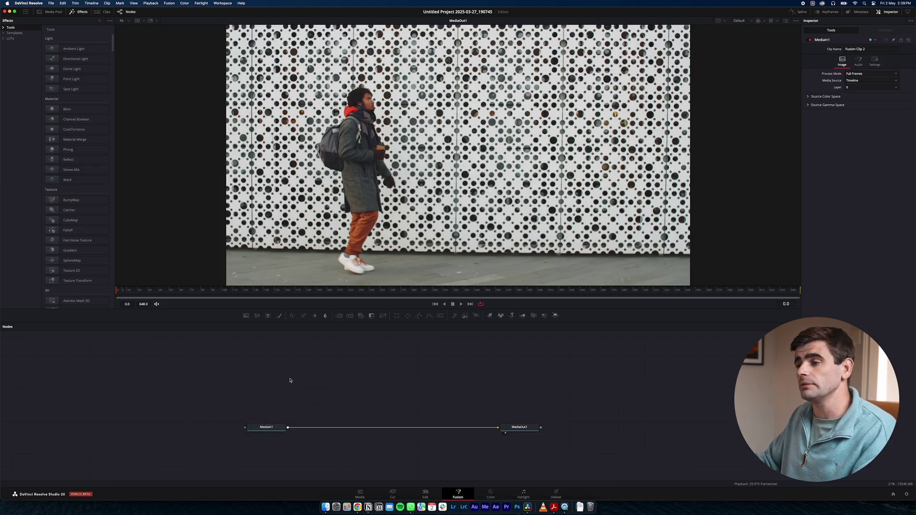
click(245, 316)
drag(291, 383, 268, 401)
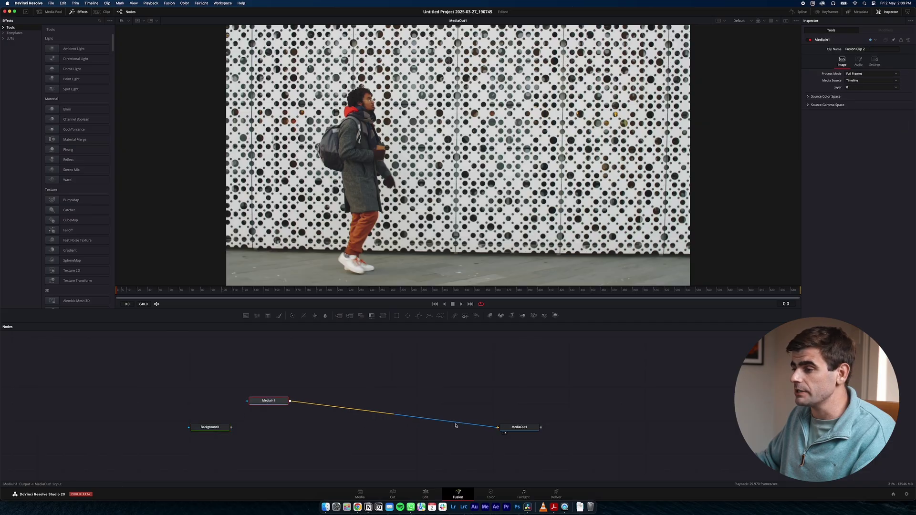
mouse_move(499, 427)
mouse_down()
mouse_move(239, 426)
mouse_move(498, 427)
mouse_up()
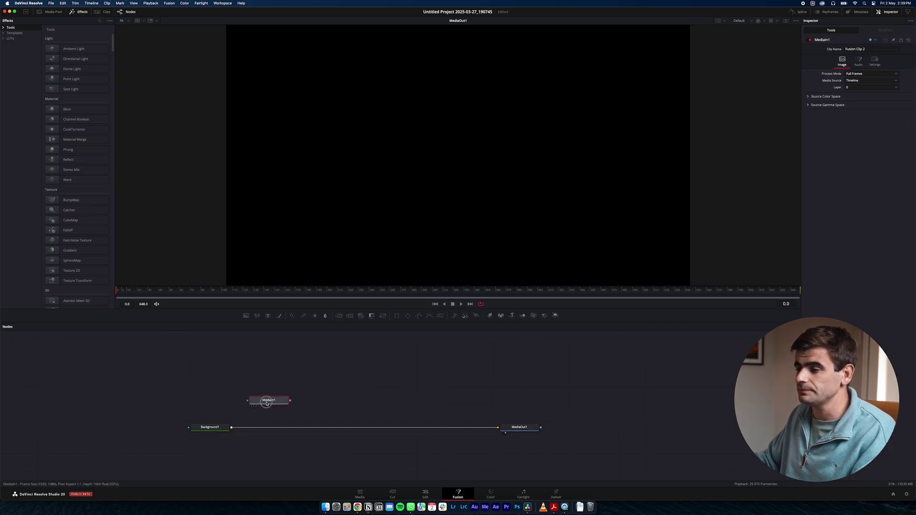
drag(266, 403, 266, 354)
Insert Merge1 after Background1 and wire MediaIn1 into its foreground input
click(217, 426)
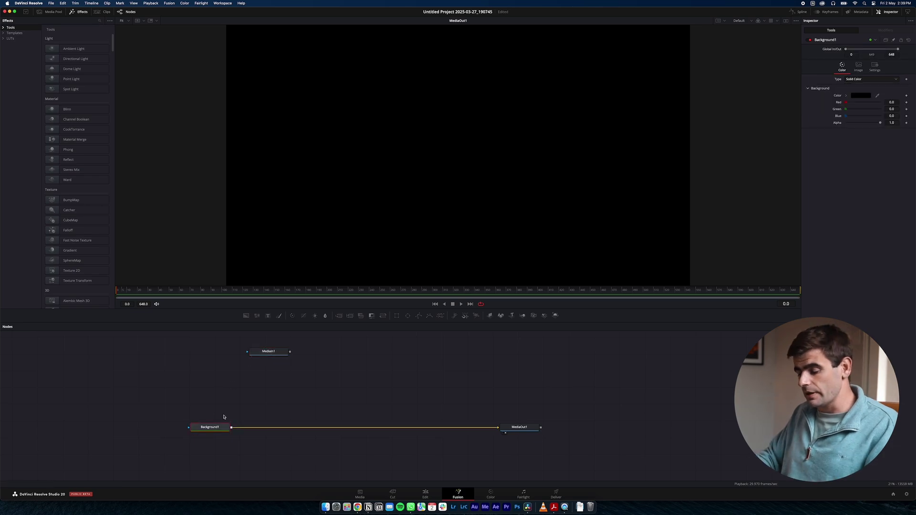
key(shift+space)
text(merge)
key(Return)
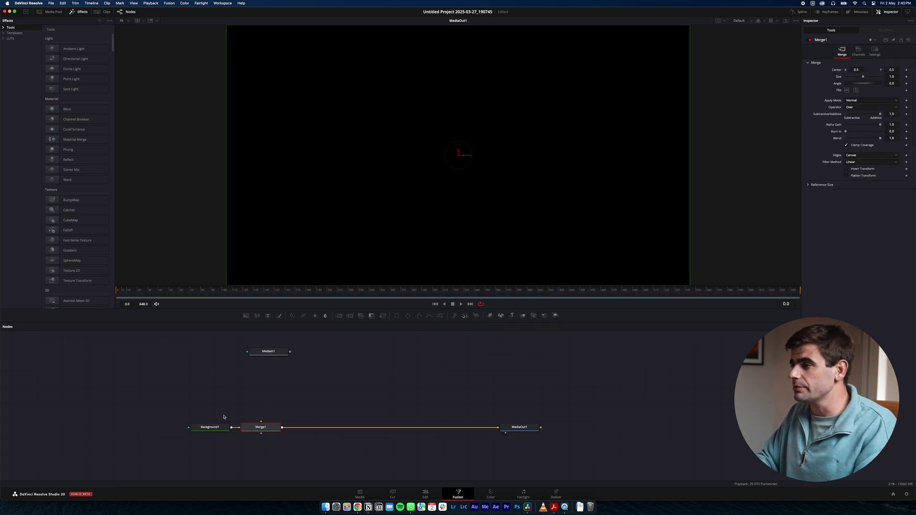
drag(260, 427, 266, 428)
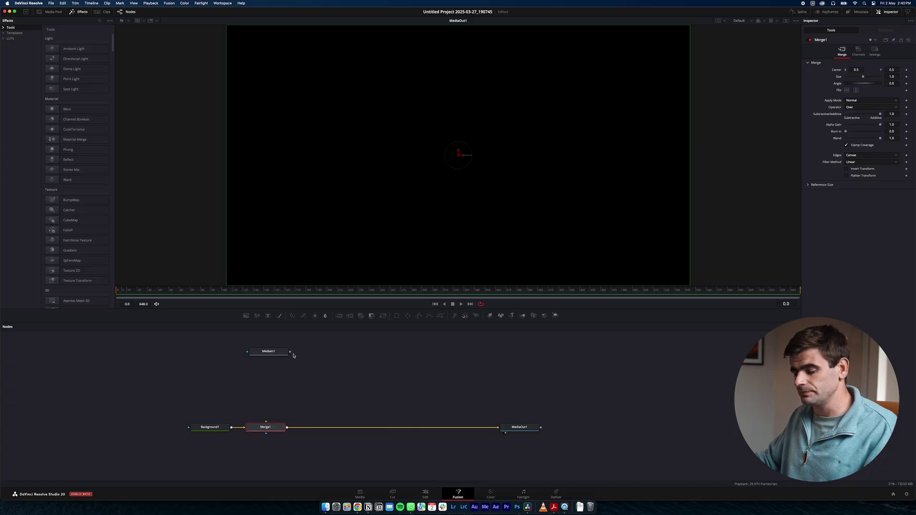
drag(289, 351, 266, 422)
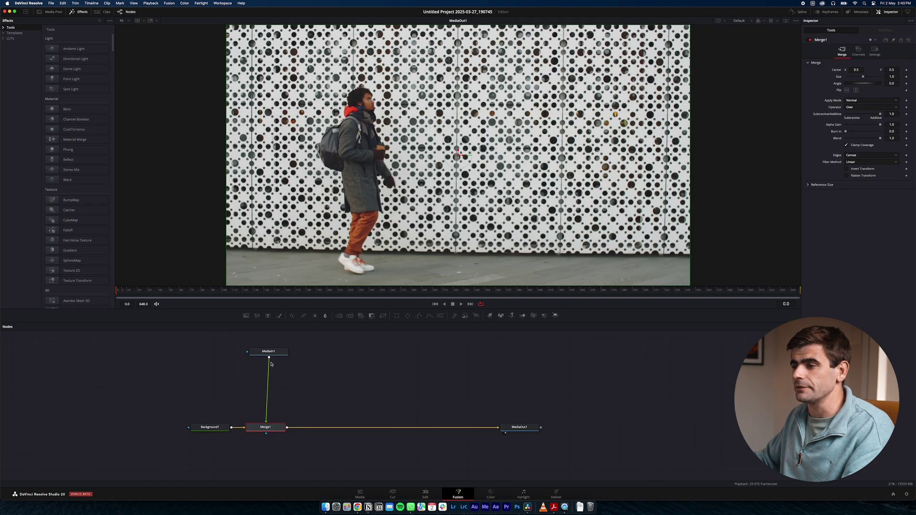
drag(268, 352, 266, 369)
Paste MediaIn1_1 and Merge1_1 into the main line before MediaOut1, and unhook MediaIn1 from Merge1
shift+click(266, 427)
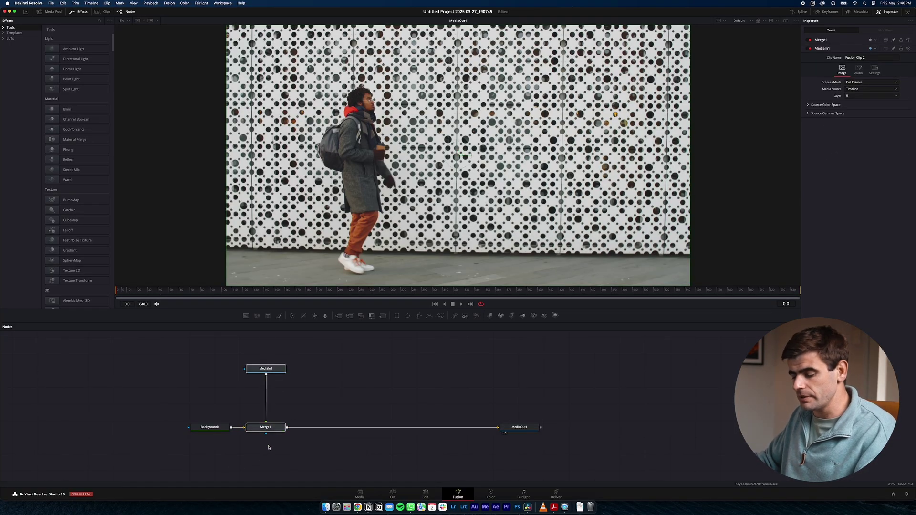
key(super+v)
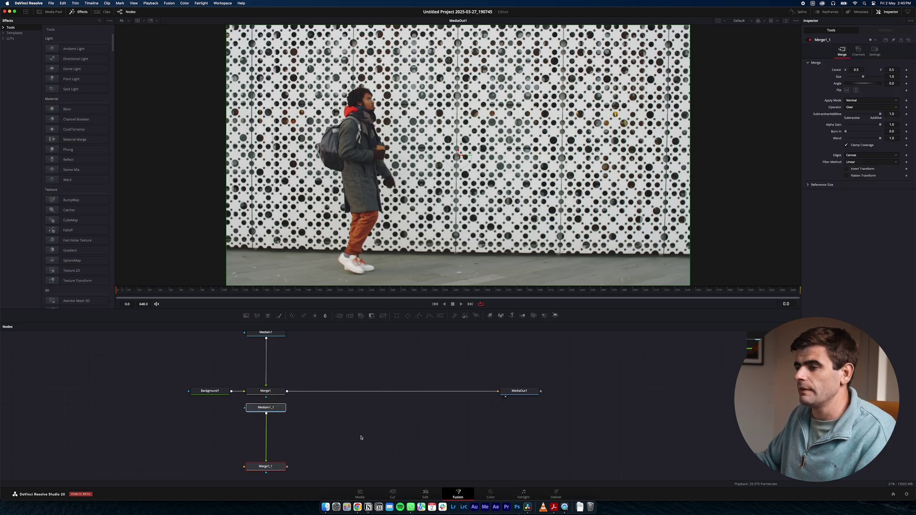
drag(258, 408, 356, 332)
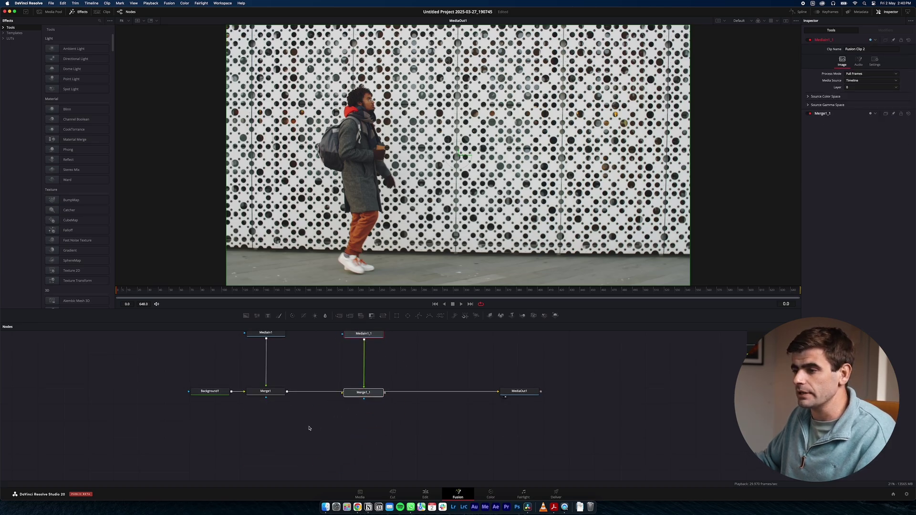
click(365, 404)
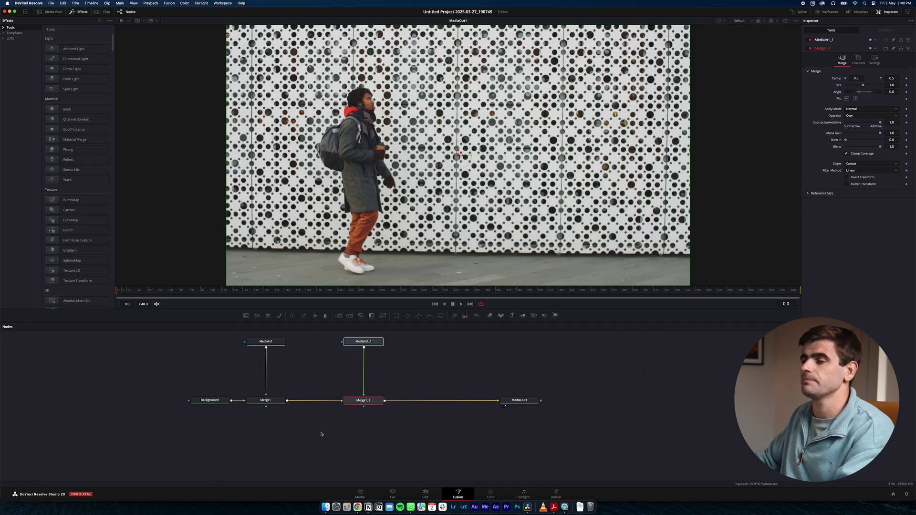
scroll(309, 439, up, 3)
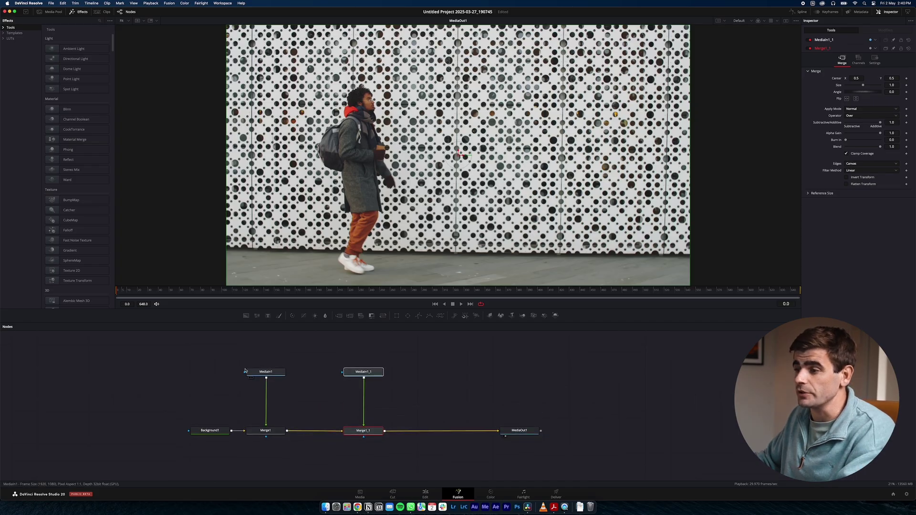
drag(348, 375, 430, 375)
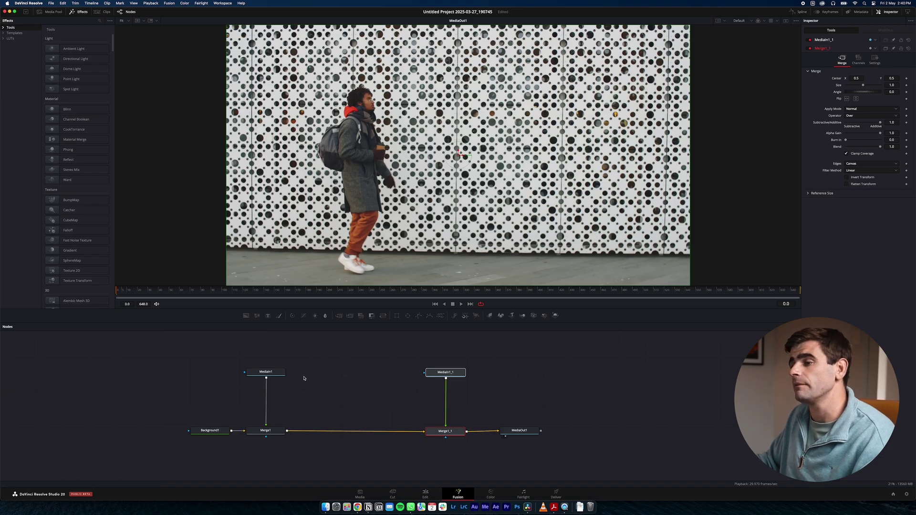
drag(267, 424, 295, 415)
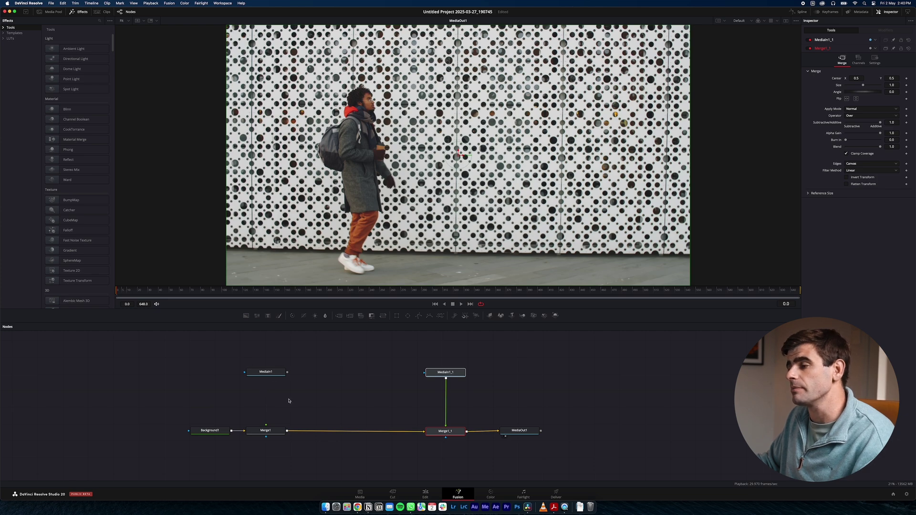
Add a Magic Mask after MediaIn1_1 and paint a stroke down the walking man
click(444, 372)
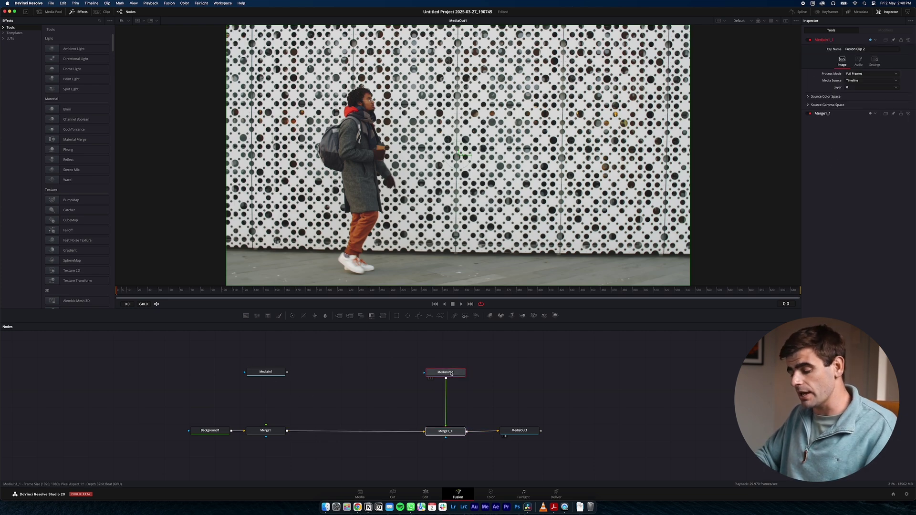
key(shift+space)
text(ma)
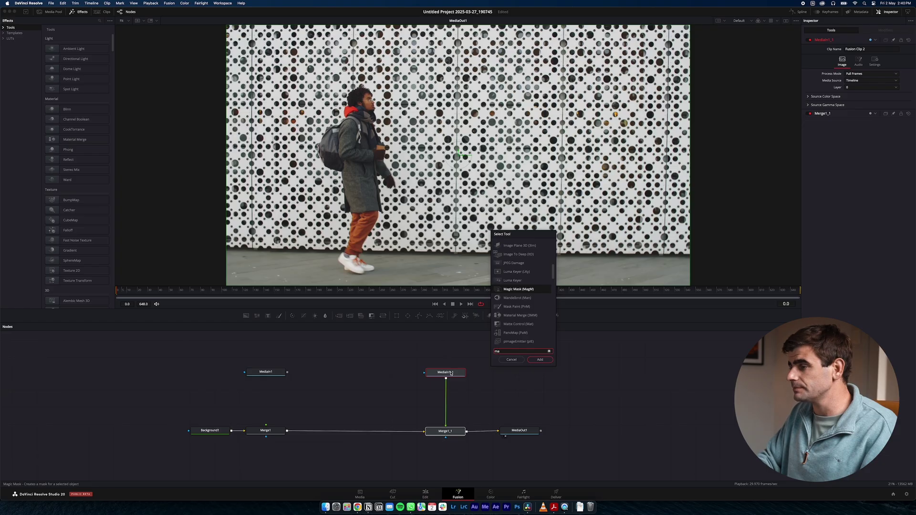
key(Return)
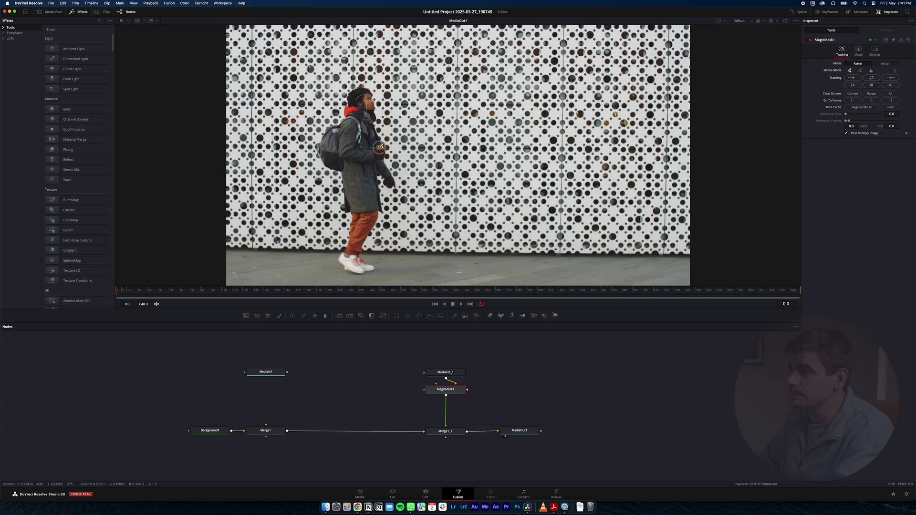
mouse_move(357, 97)
mouse_down()
mouse_move(382, 158)
mouse_move(364, 215)
mouse_up()
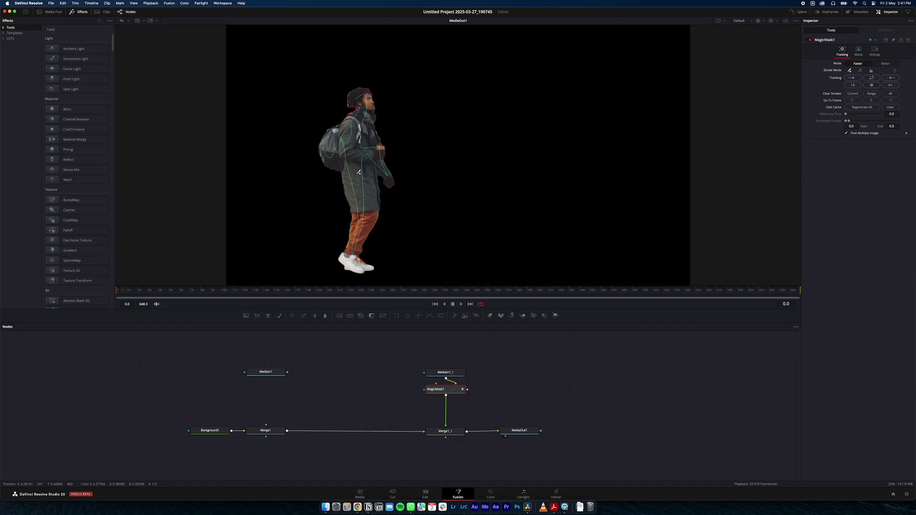
View the mask alone, switch it to Better mode, and track it forward to frame 648
drag(287, 375, 266, 426)
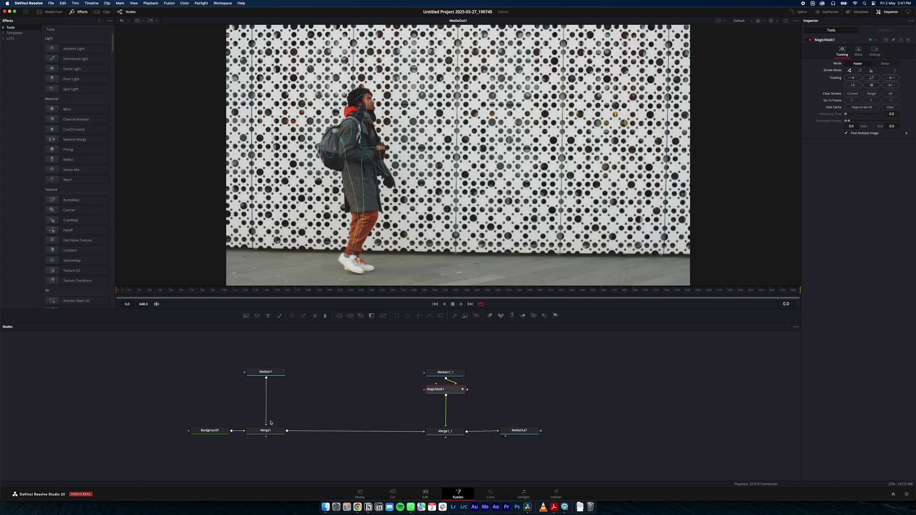
drag(266, 424, 267, 419)
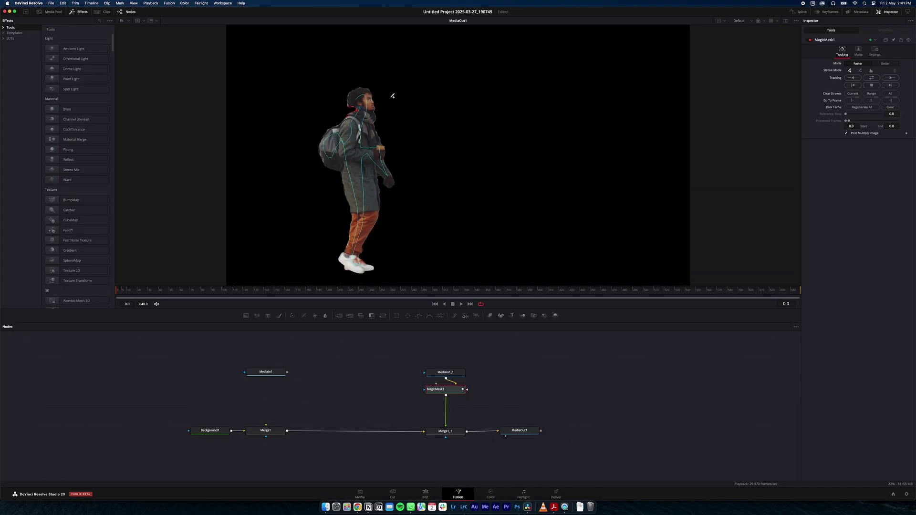
click(885, 63)
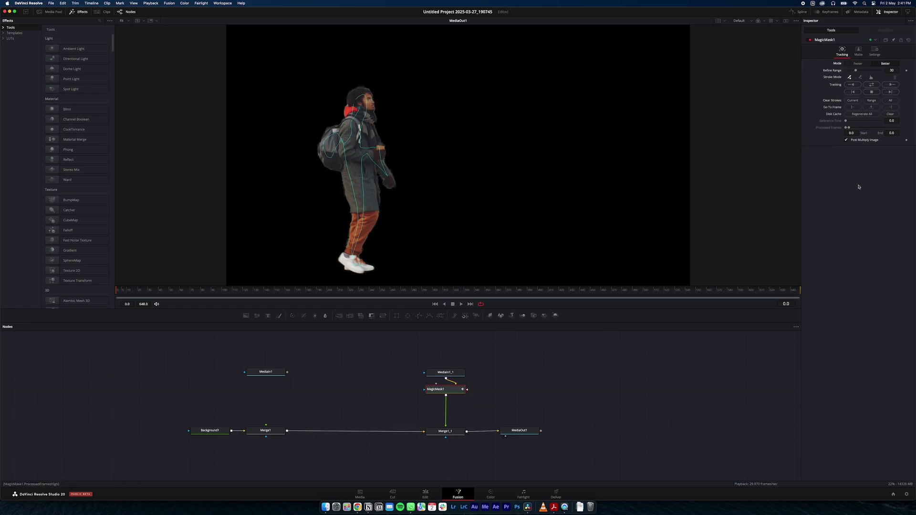
click(890, 85)
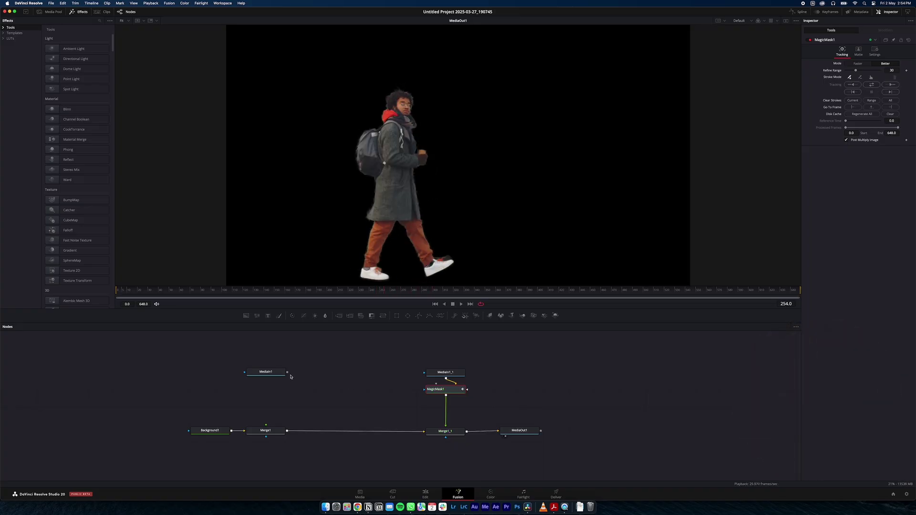
Reconnect MediaIn1 to Merge1's background, insert PlanarTracker1 after it, and detach MagicMask1 from Merge1_1
drag(288, 372, 266, 425)
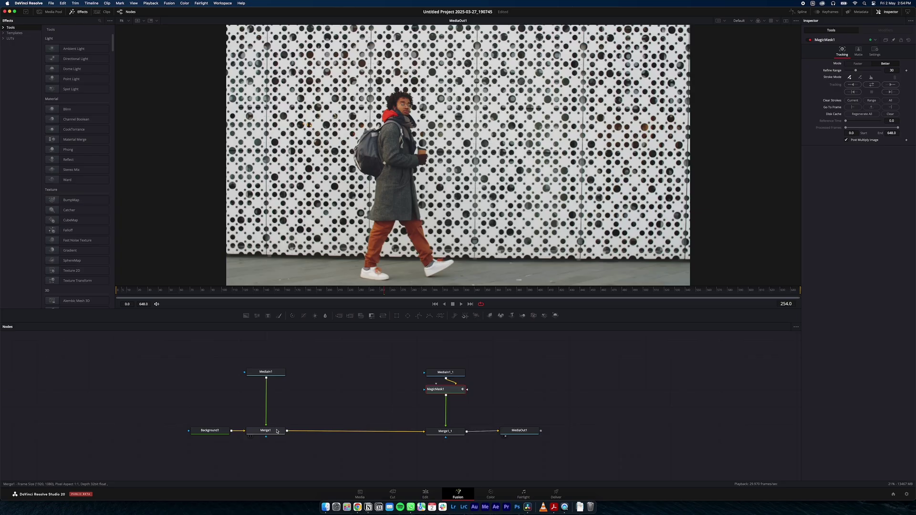
click(263, 373)
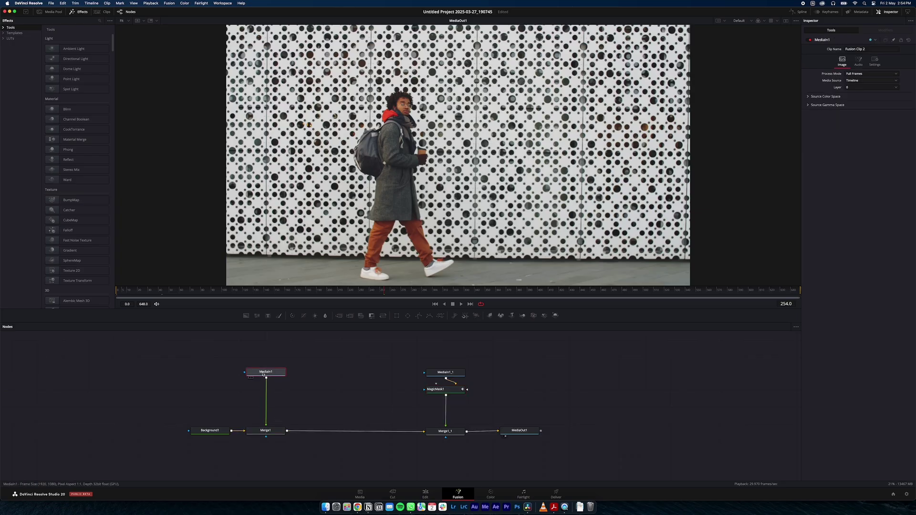
key(shift+space)
text(plan)
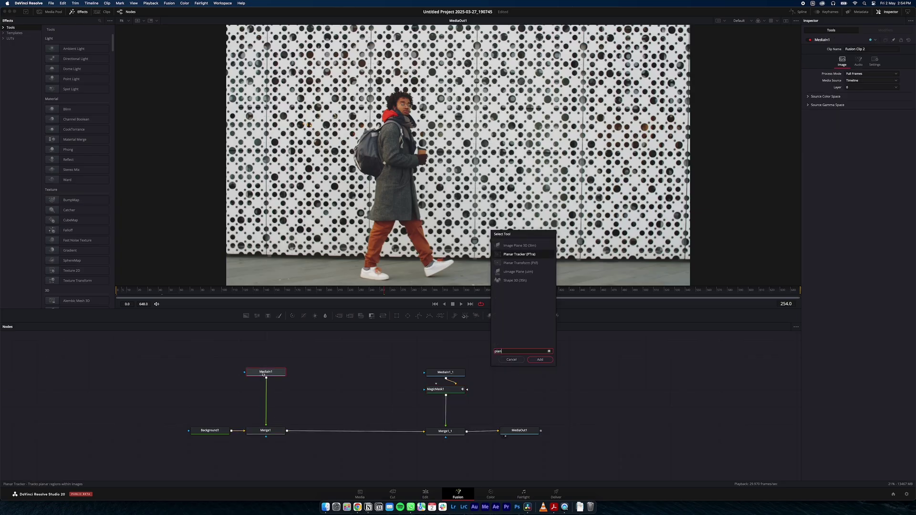
key(Return)
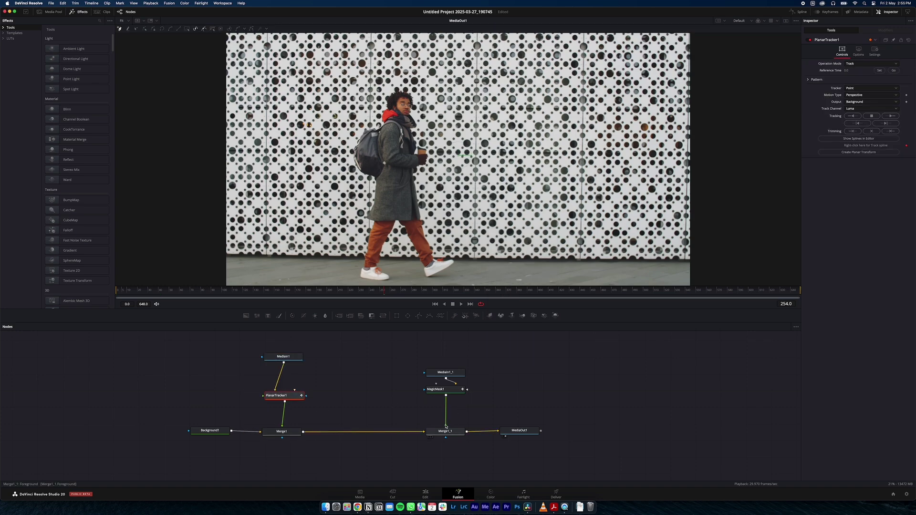
drag(446, 426, 452, 420)
drag(450, 382, 306, 395)
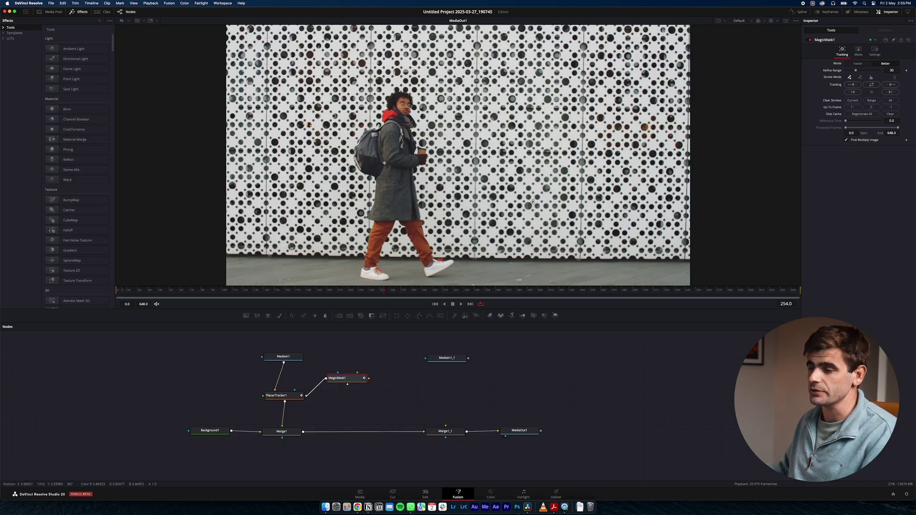
Track a dotted-wall patch right of the man forward in Hybrid Point/Area mode, referencing frame 254
click(282, 395)
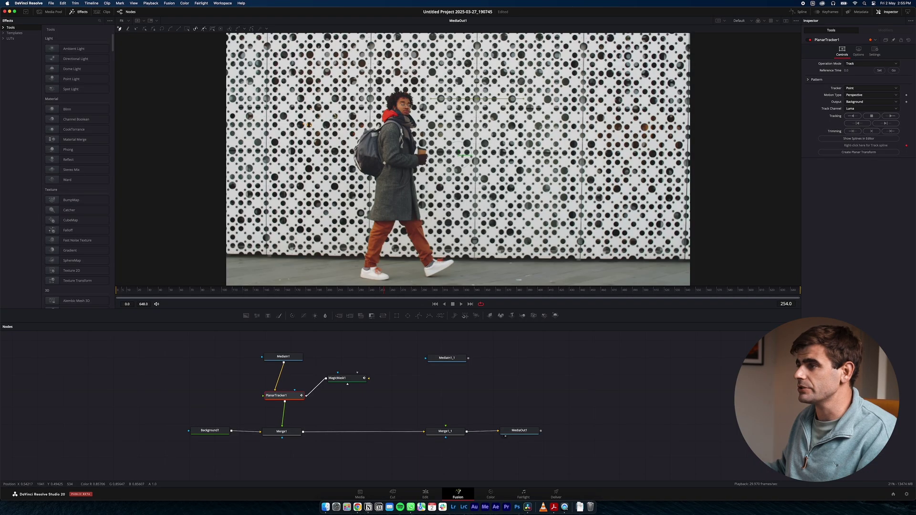
click(476, 99)
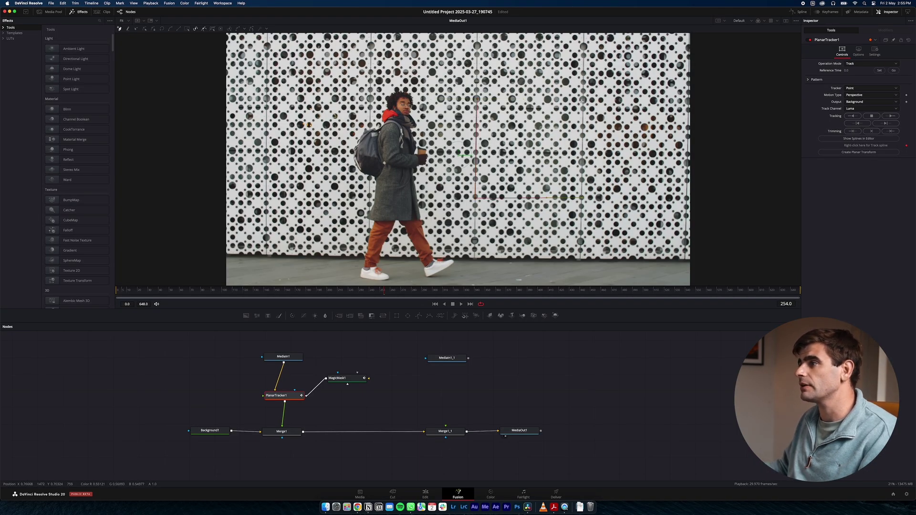
click(583, 100)
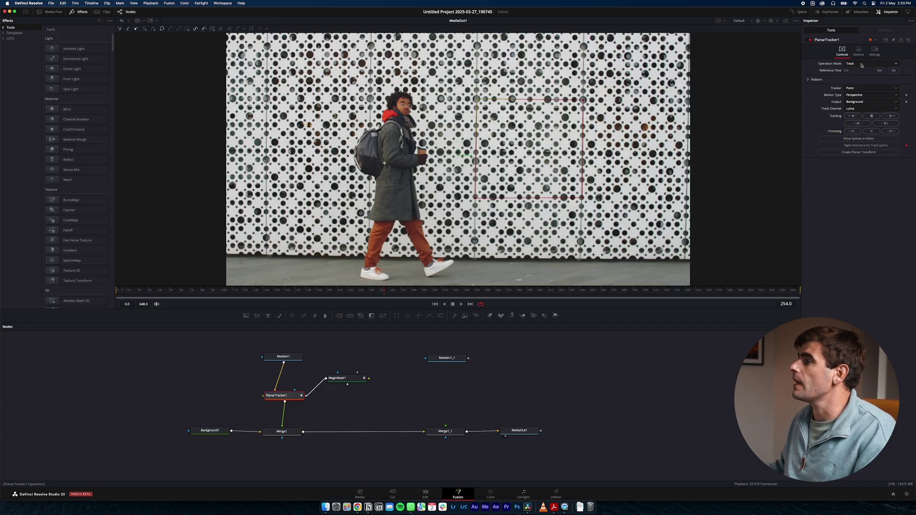
click(861, 88)
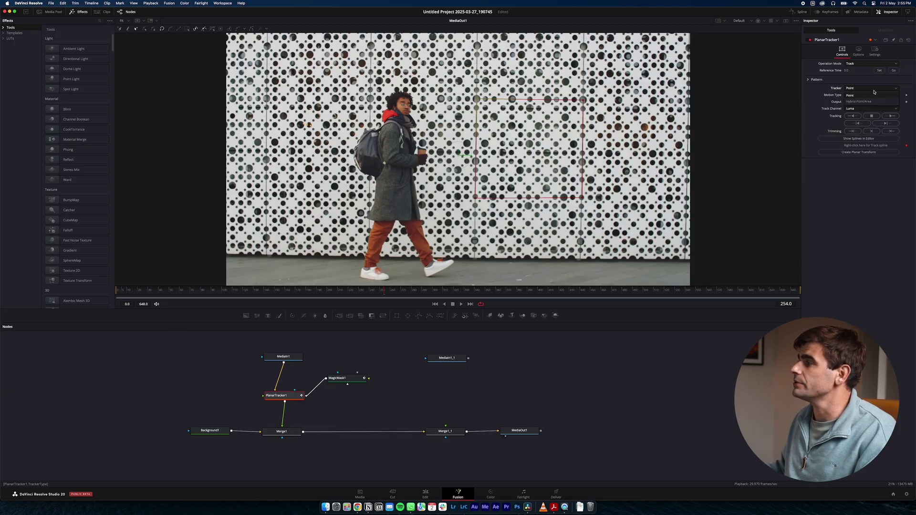
click(857, 102)
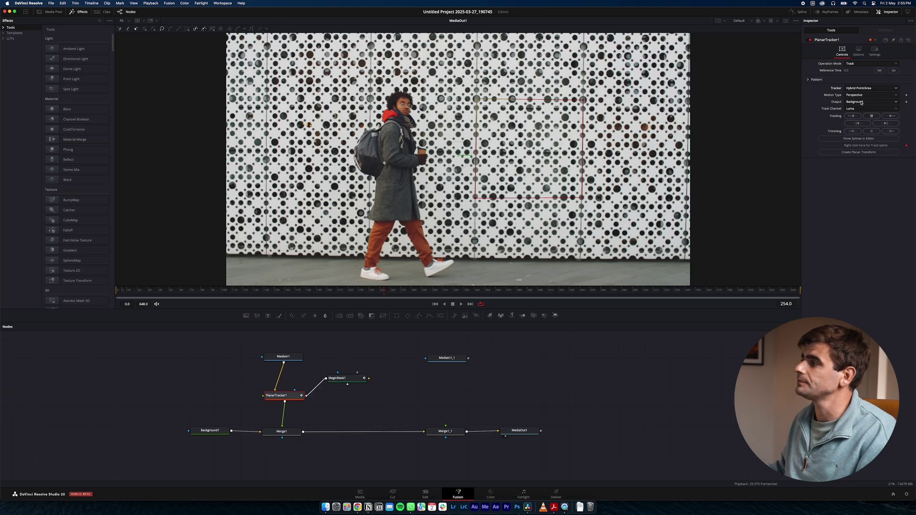
click(879, 71)
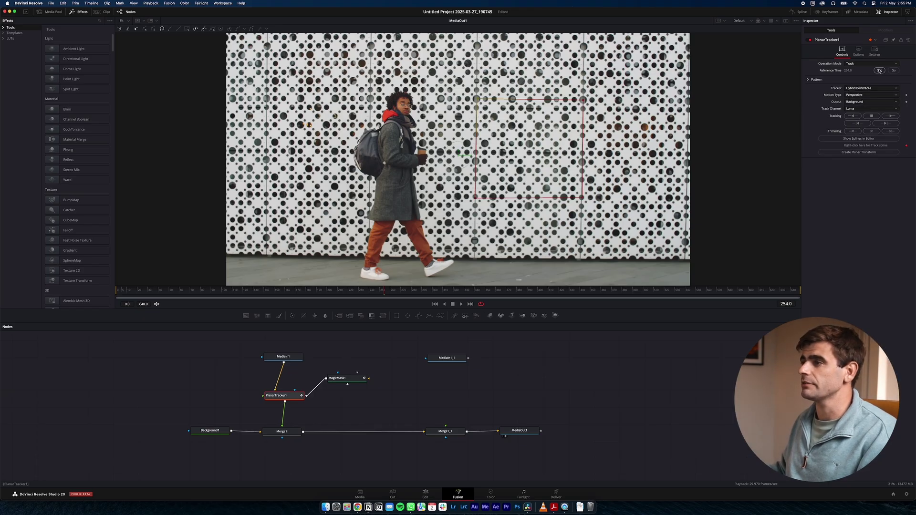
click(890, 116)
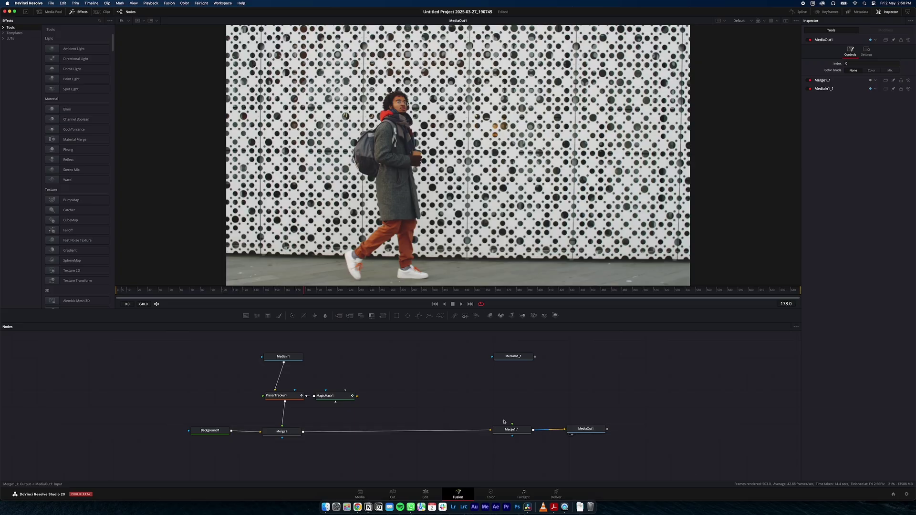
Import Effect.png from Finder into the node graph as MediaIn2
click(325, 507)
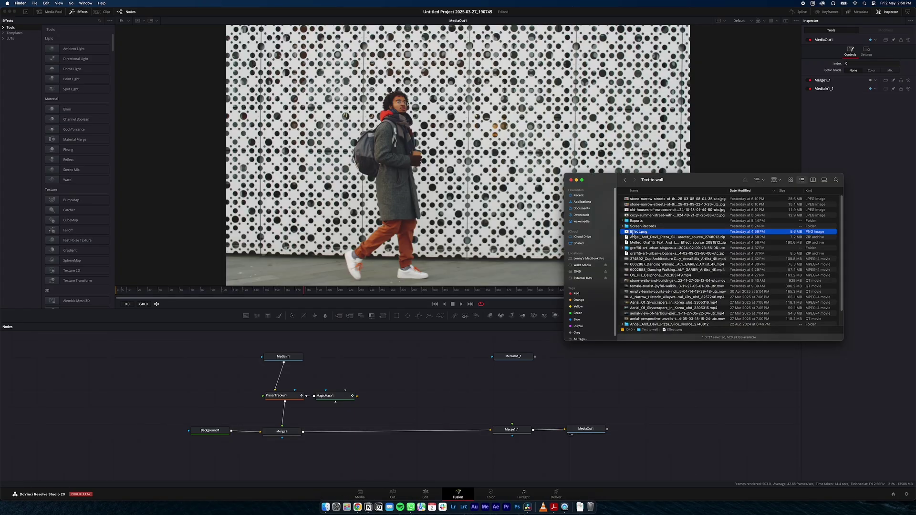
drag(632, 234, 416, 359)
click(598, 383)
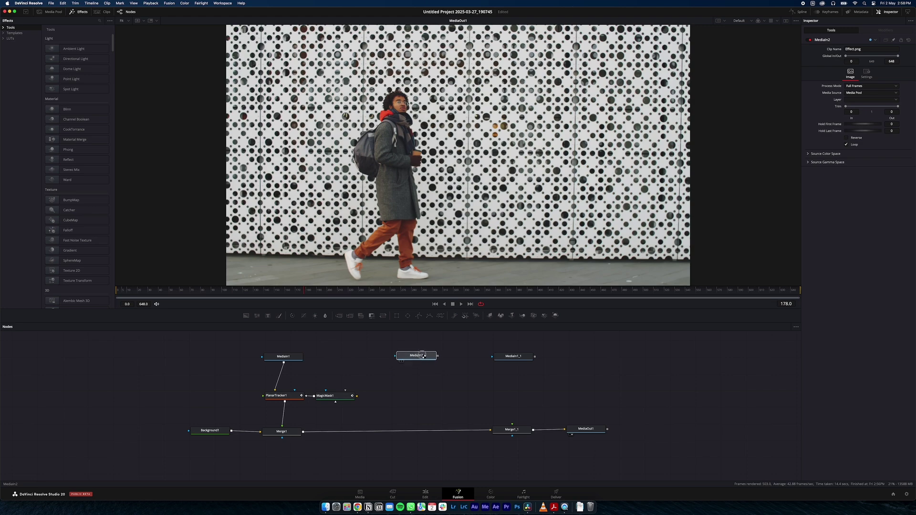
Add a Merge2 node after Merge1 and slide it toward Merge1_1
click(287, 432)
key(shift+space)
text(merge)
key(Return)
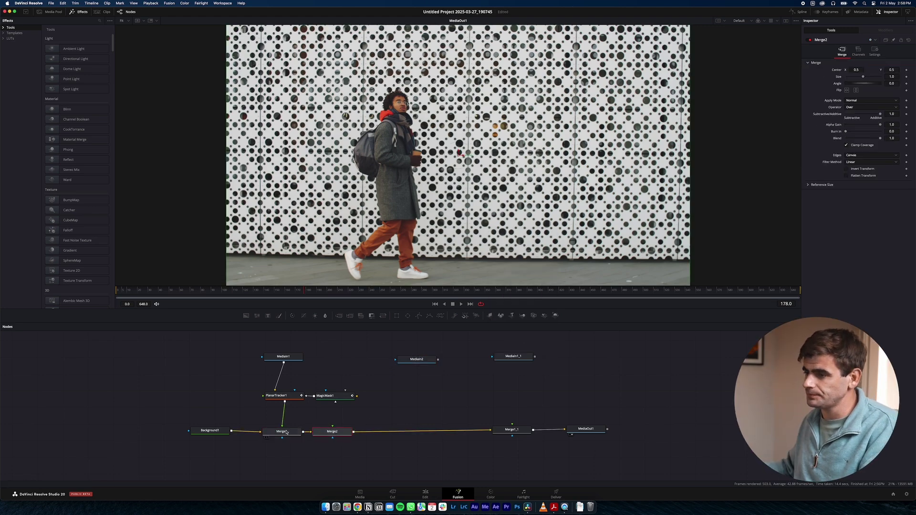
drag(332, 431, 411, 431)
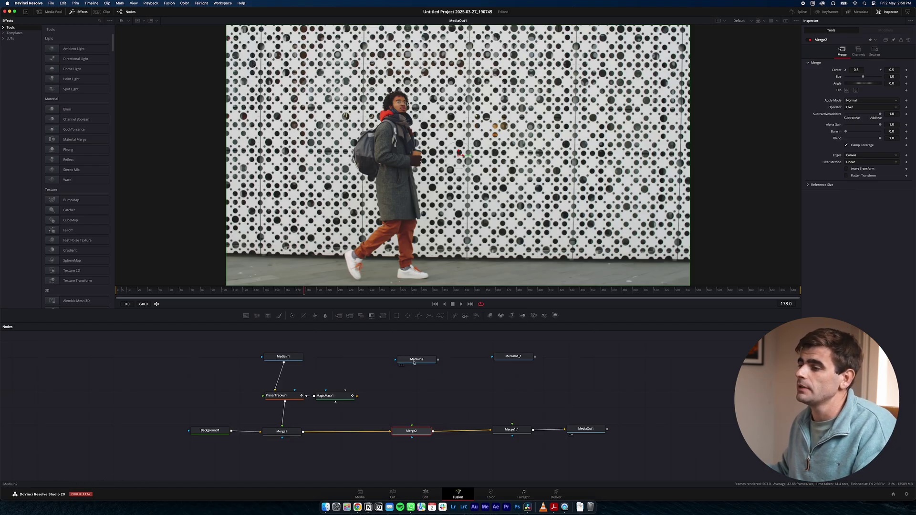
Create PlanarTransform1 from the wall track, connecting it between MediaIn2 and Merge2
click(280, 396)
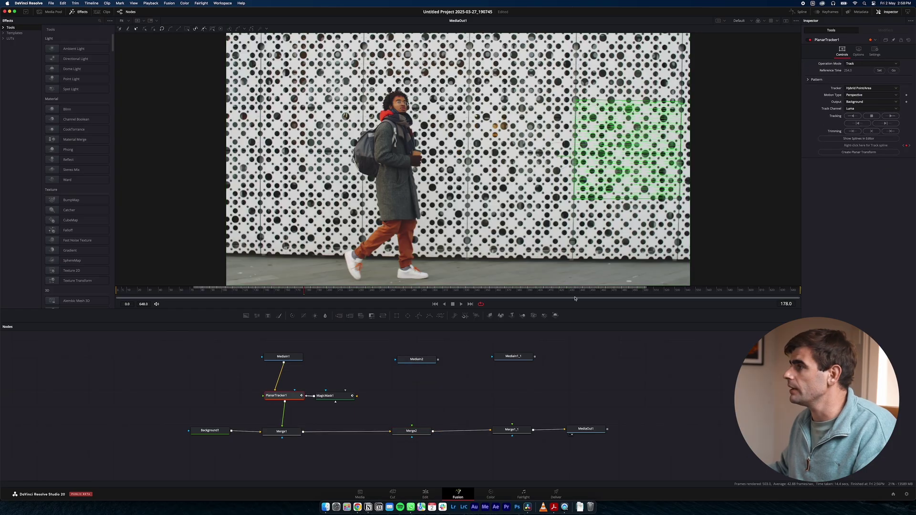
click(873, 152)
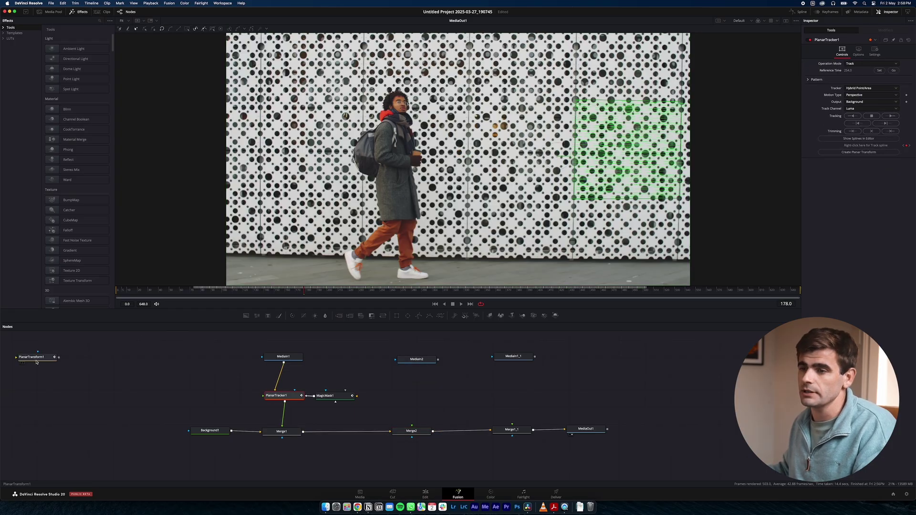
drag(35, 361, 411, 426)
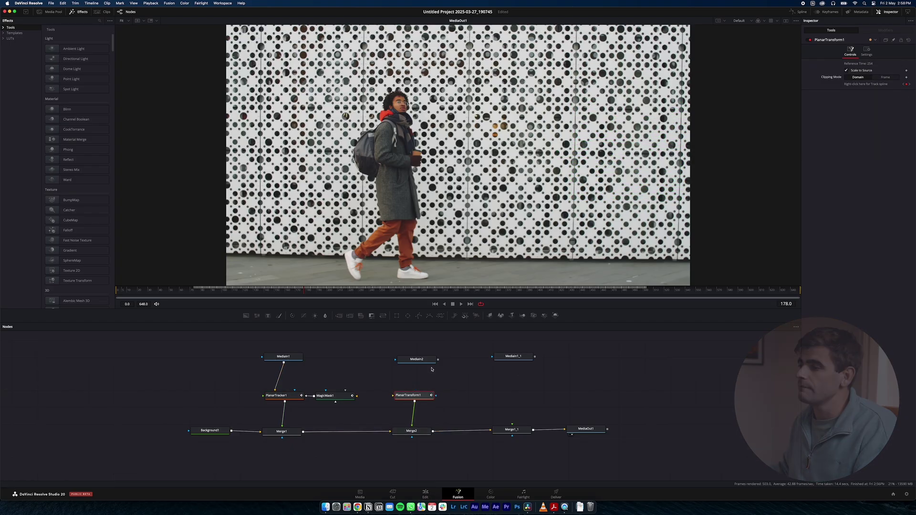
drag(438, 360, 414, 393)
Add a Transform node after MediaIn2 and shrink the graffiti to size 0.28
click(416, 359)
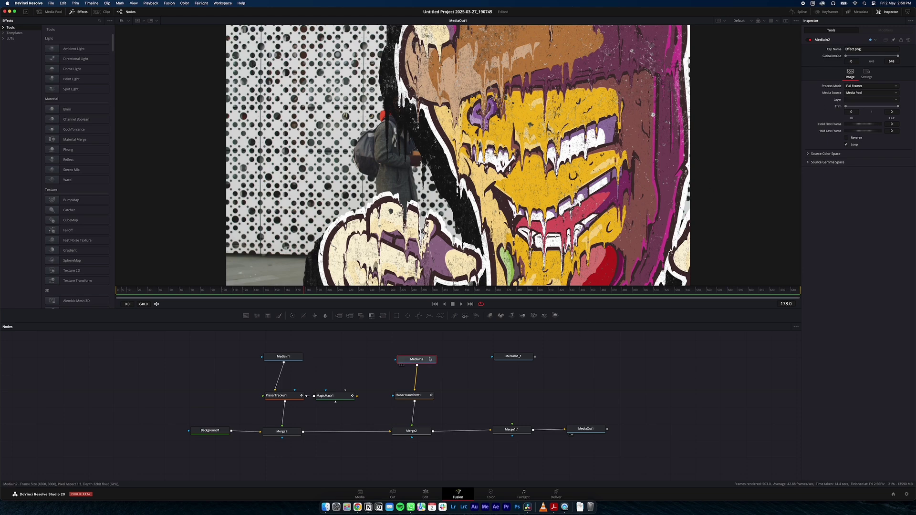
key(shift+space)
text(tra)
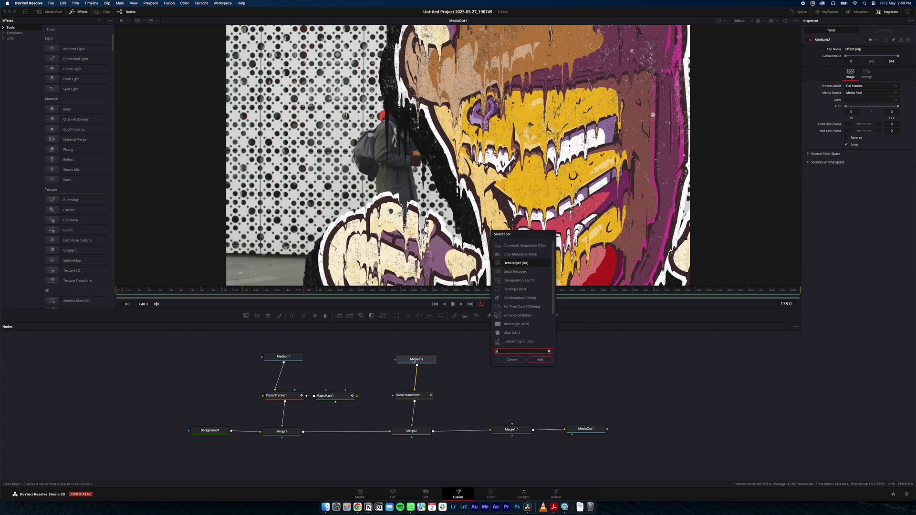
text(n)
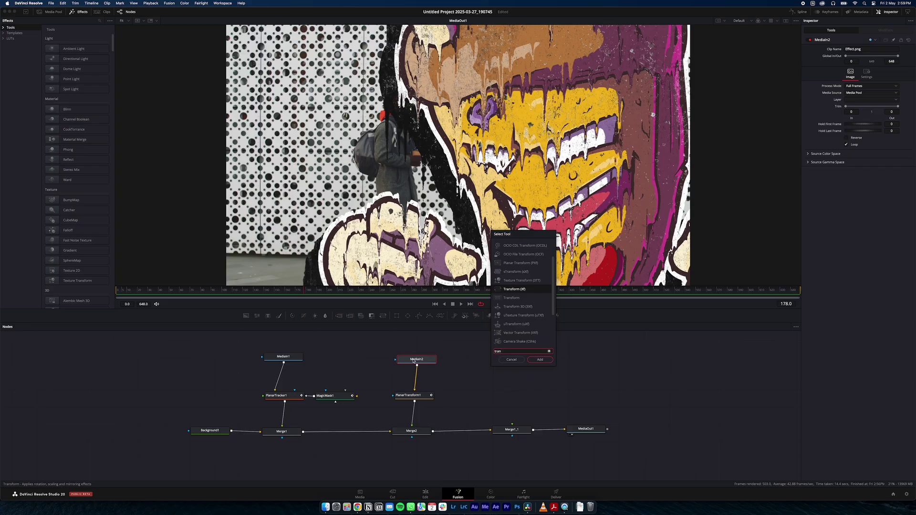
key(Return)
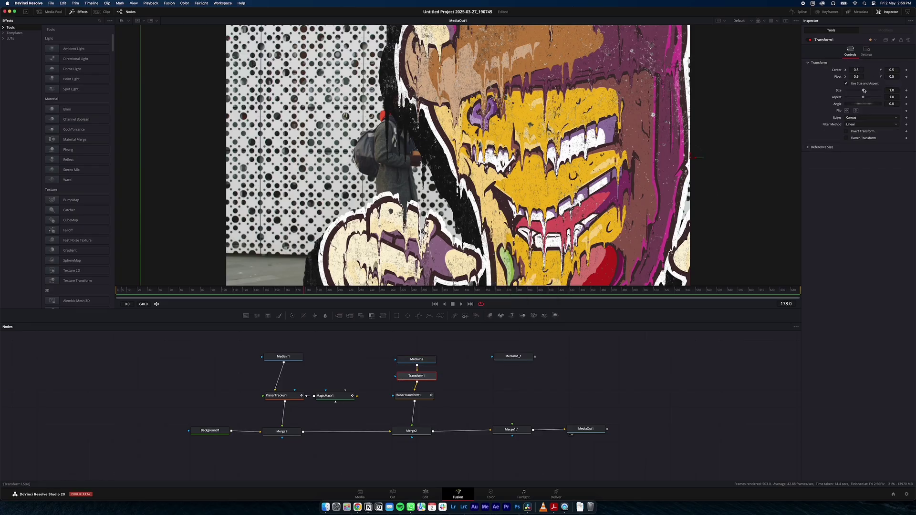
drag(863, 90, 851, 96)
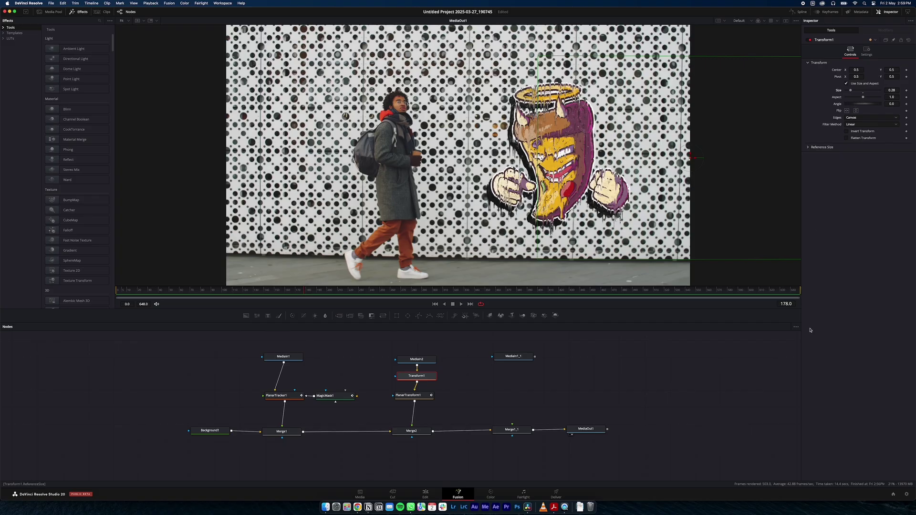
Set Merge2's Apply Mode to Darken with Blend 0.803
click(411, 430)
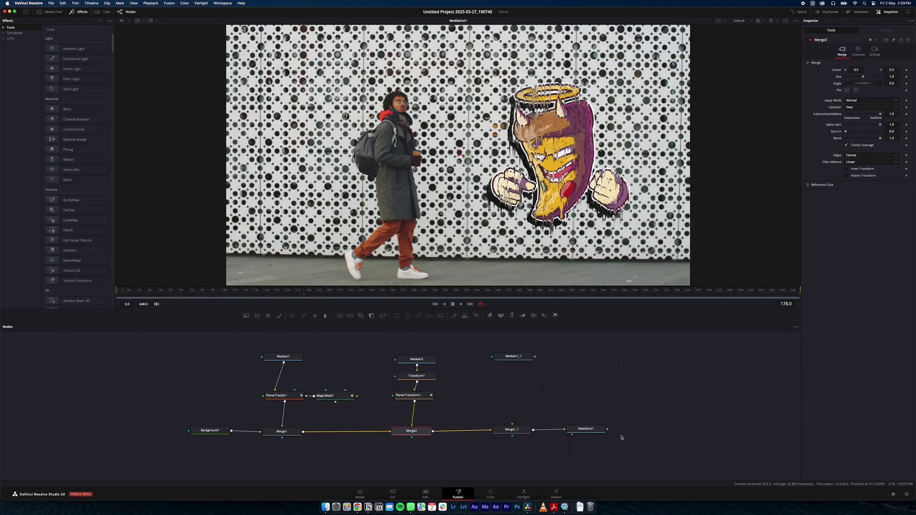
click(857, 100)
scroll(869, 132, up, 2)
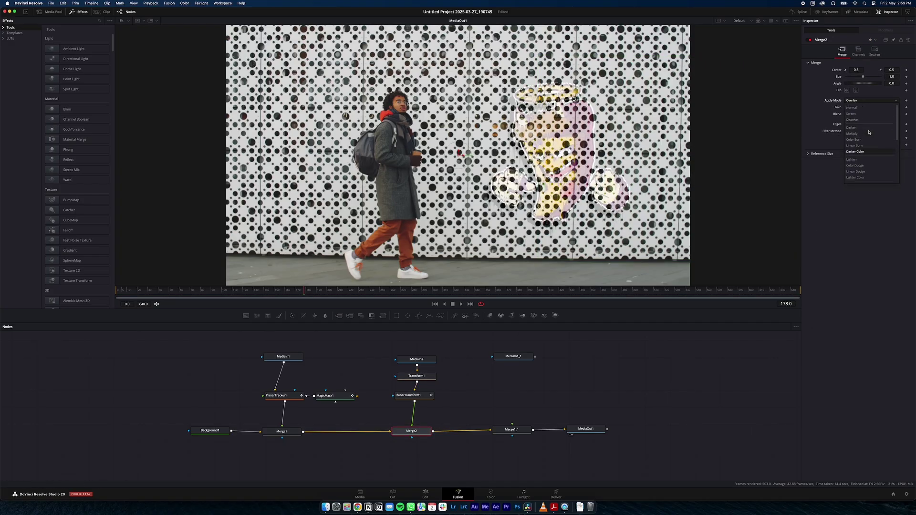
click(855, 128)
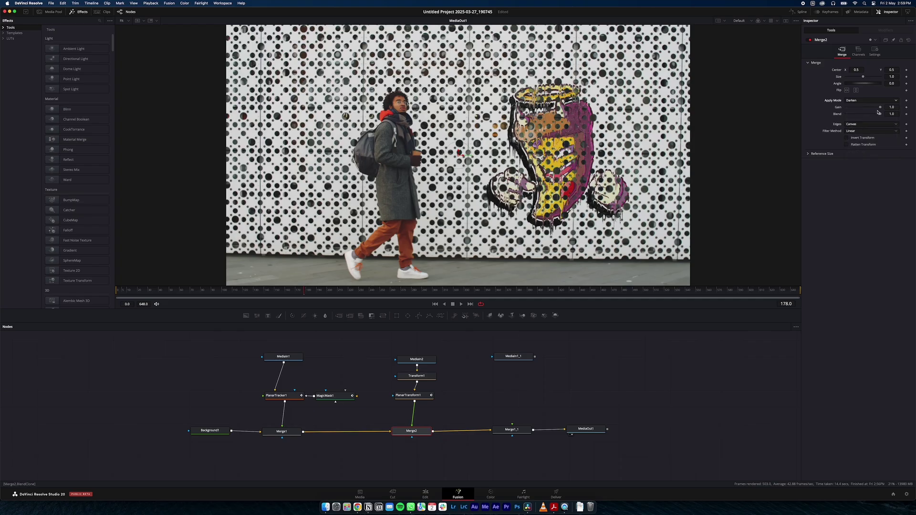
drag(880, 114, 872, 116)
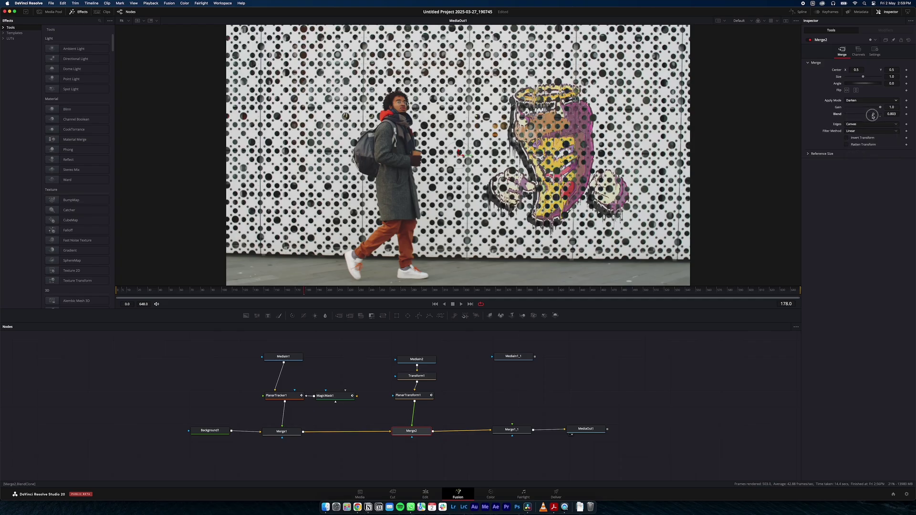
Duplicate the Magic Mask and wire it from MediaIn1_1 into Merge1_1
drag(414, 396, 414, 398)
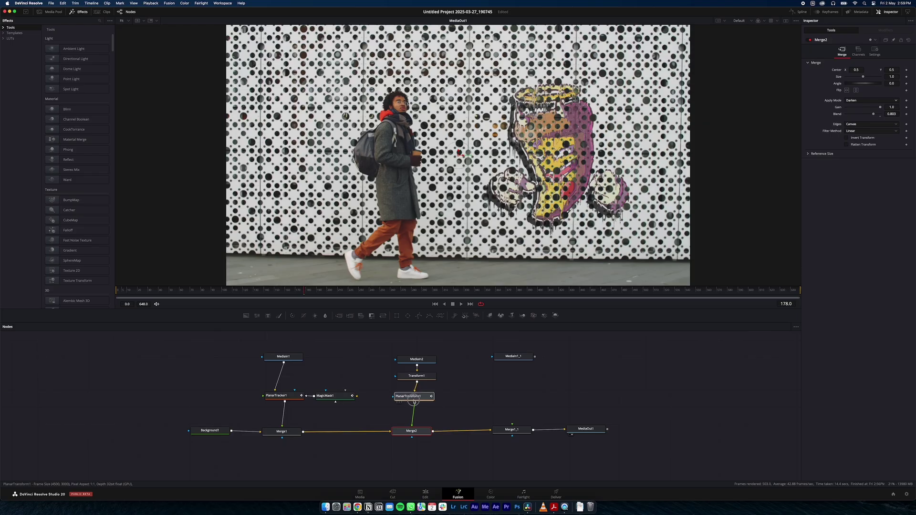
click(353, 399)
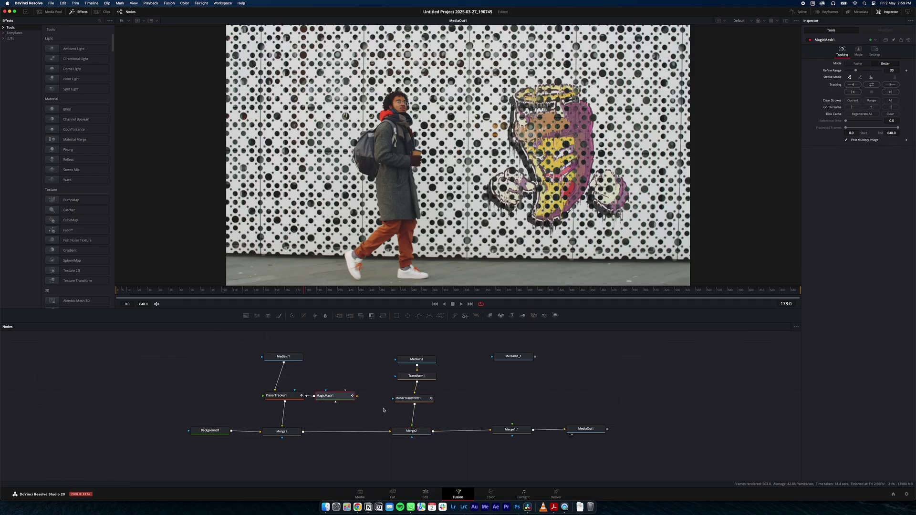
key(ctrl+v)
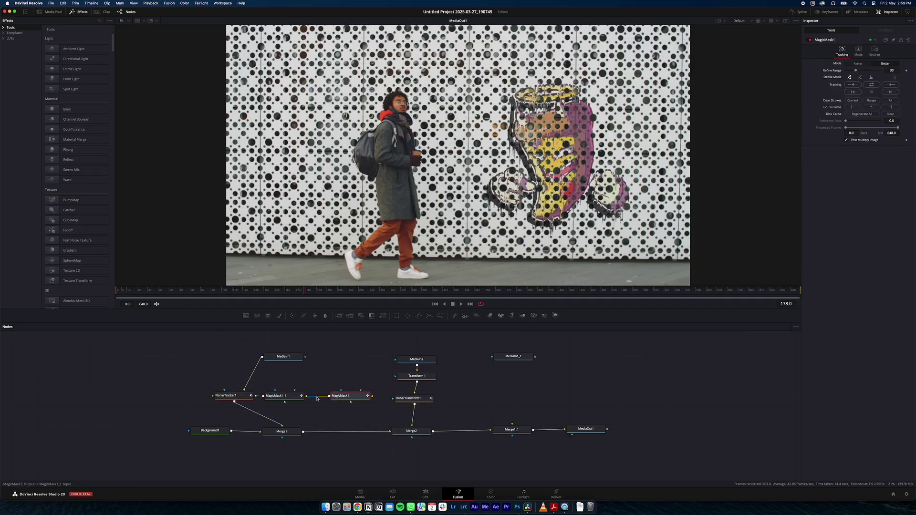
drag(328, 398, 507, 386)
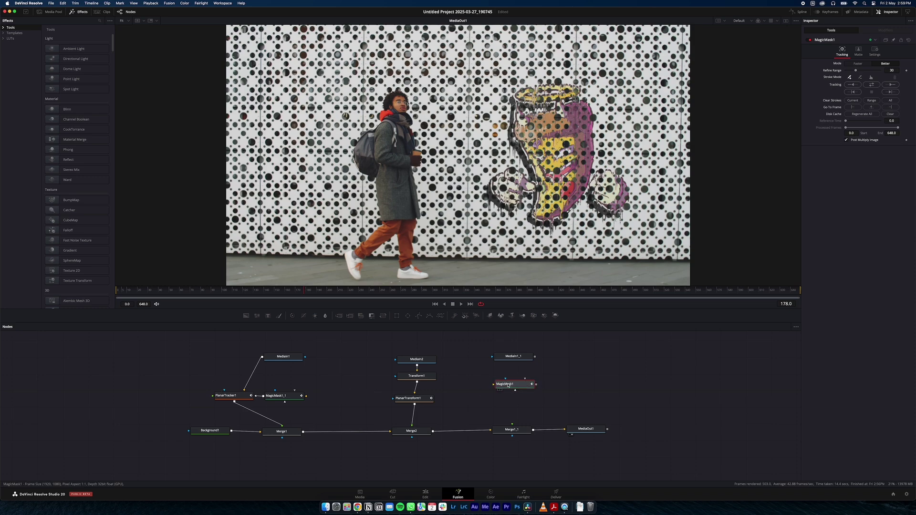
drag(534, 356, 512, 424)
drag(217, 380, 323, 394)
Play the composite to check the graffiti stays on the wall behind the walking man
key(space)
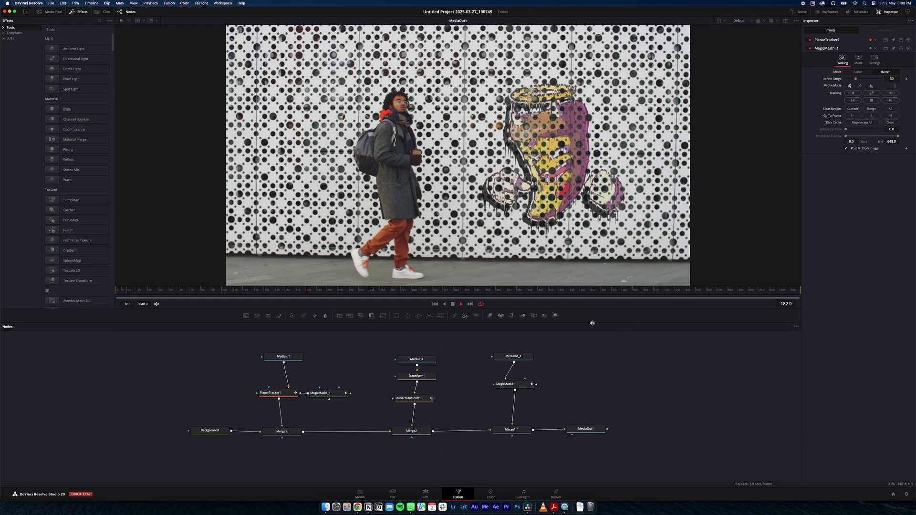